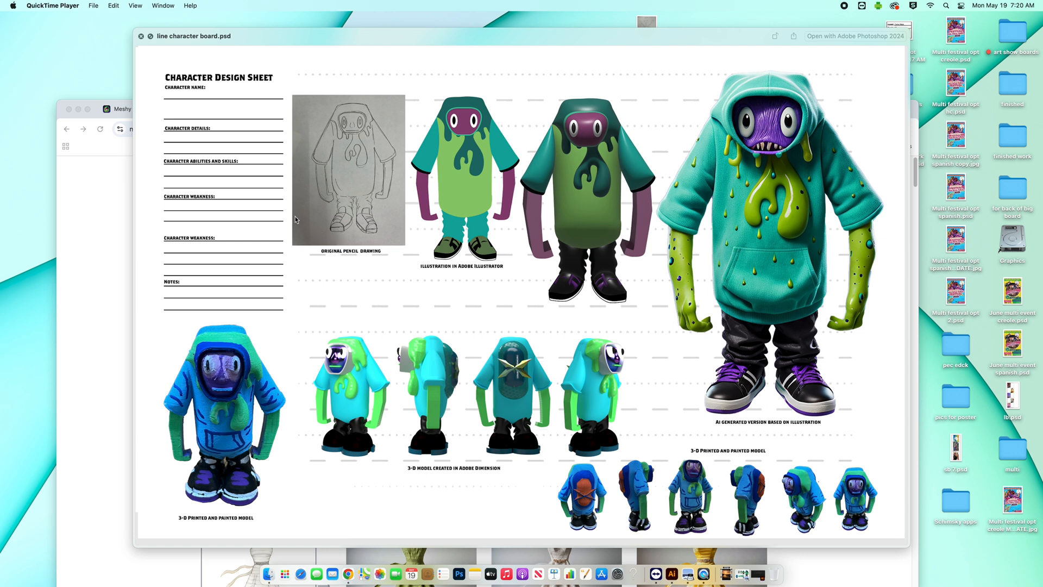
- Close the character board preview and view the monster sketch IMG_0623.HEIC from the desktop in a quick preview
left_click(141, 37)
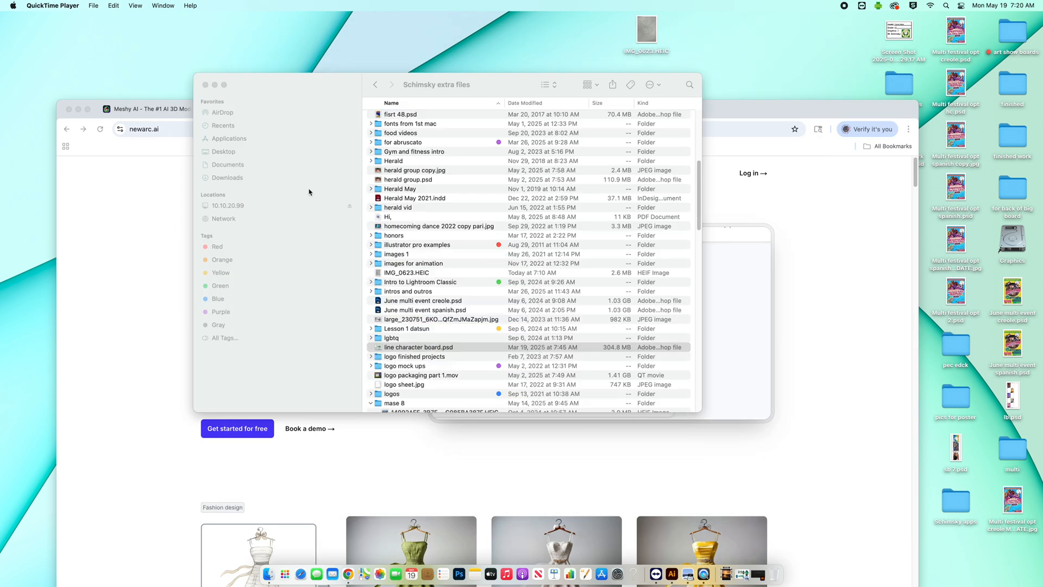
left_click(642, 43)
key("space")
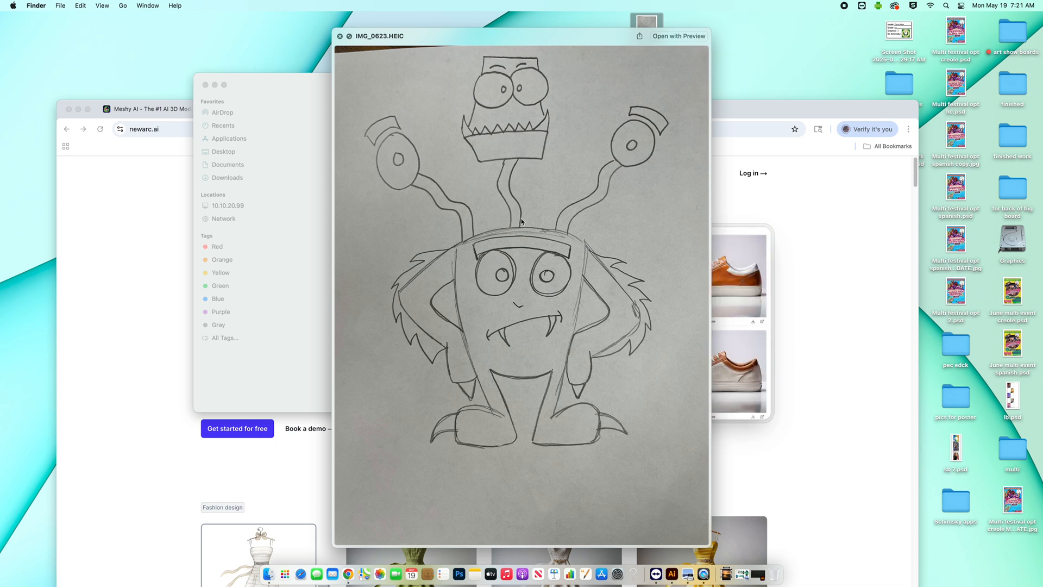
key("space")
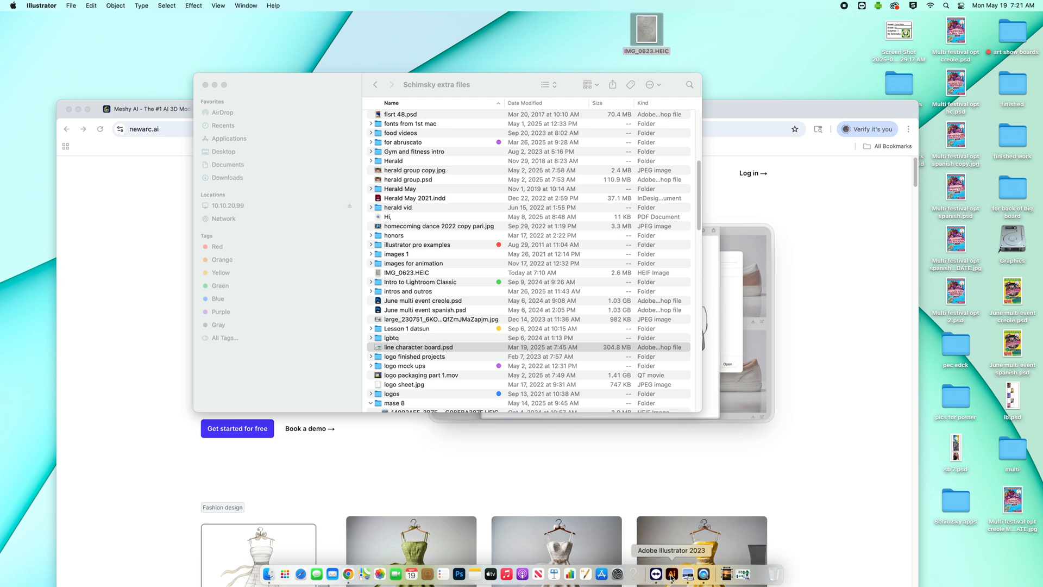
- Switch to Adobe Illustrator and create a new Letter-size print document, 612 x 792 pt in CMYK color
left_click(671, 573)
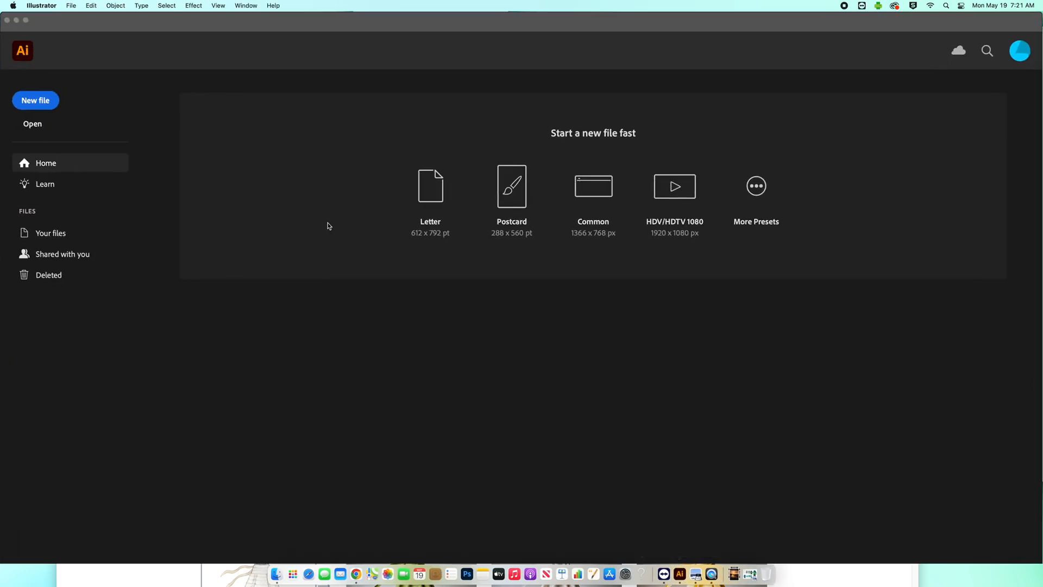
left_click(38, 103)
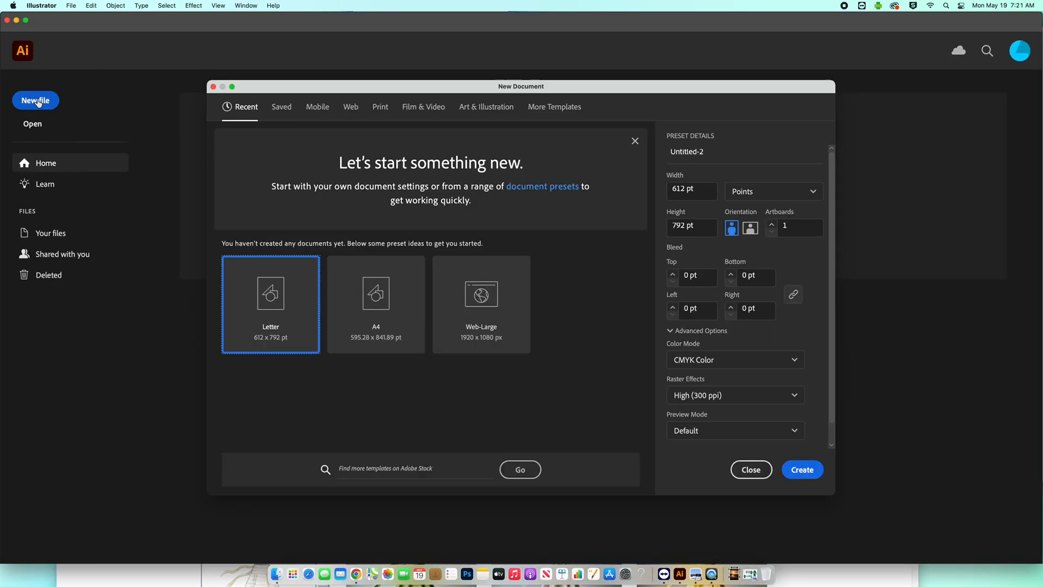
left_click(380, 108)
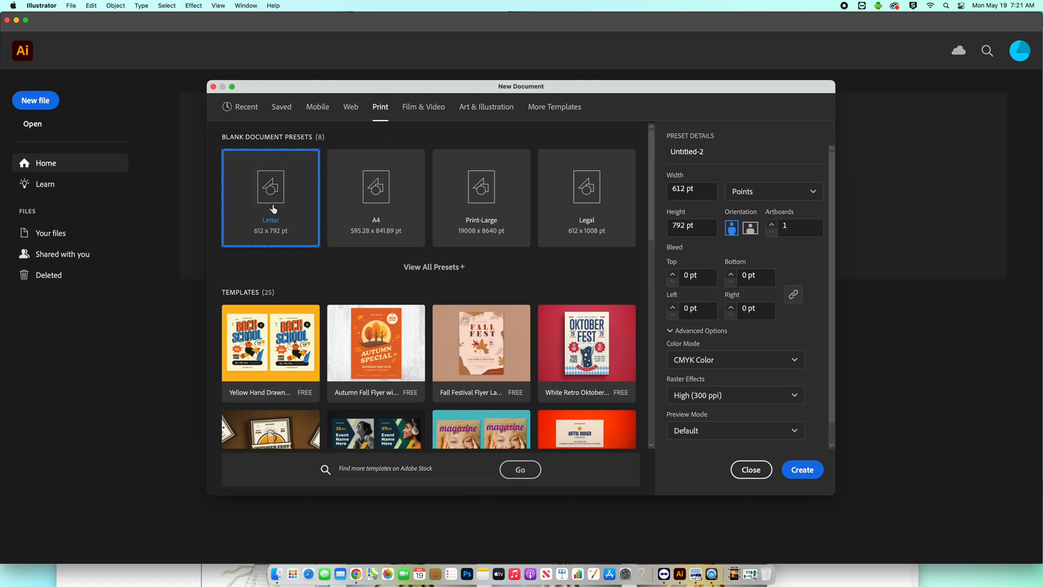
left_click(812, 471)
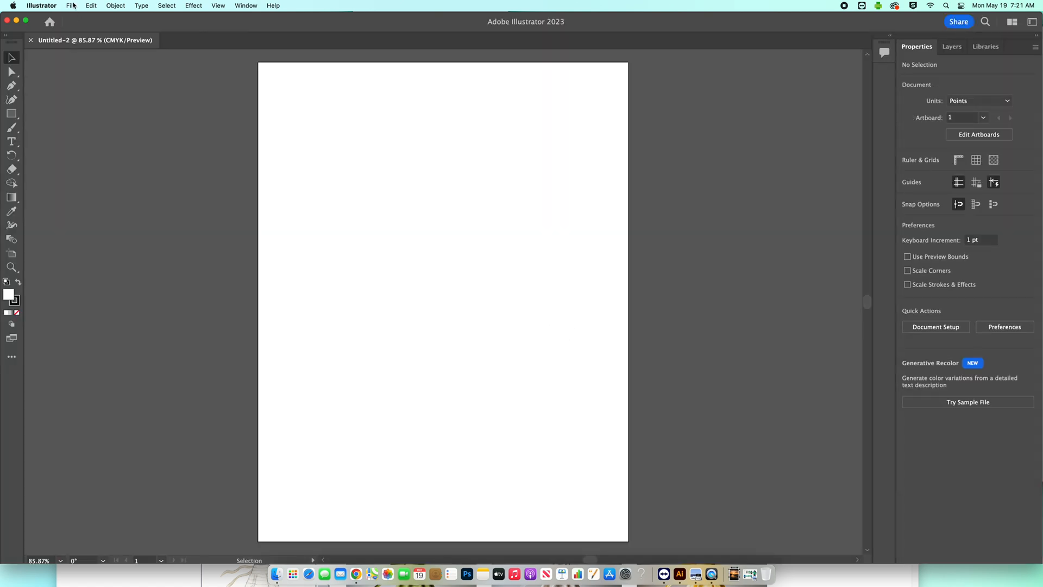
- Place IMG_0623.HEIC from the Desktop onto the artboard at about 531 x 708 pt, sorting the files by date added to find it
left_click(71, 6)
left_click(110, 179)
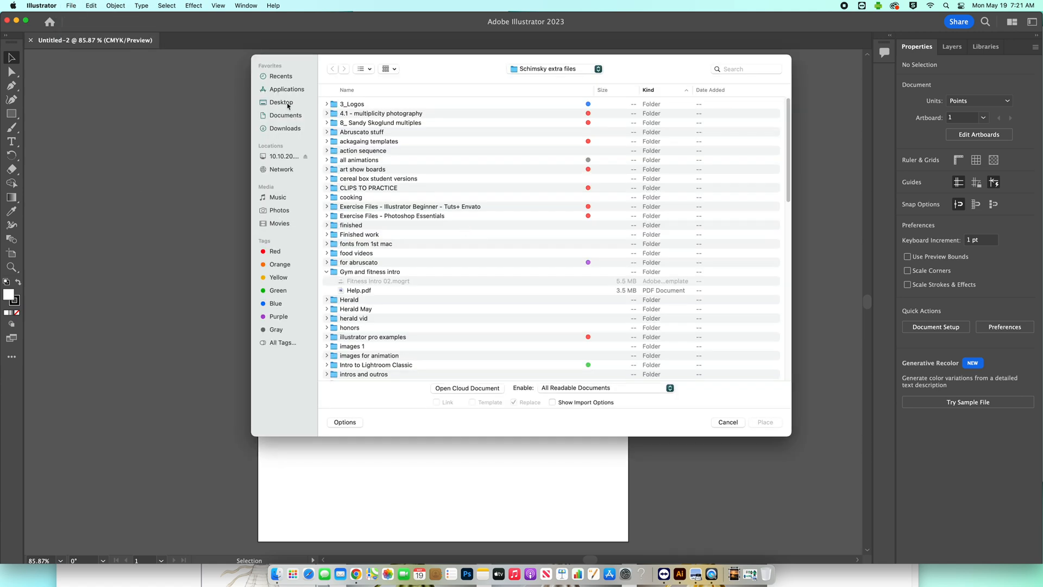
left_click(281, 102)
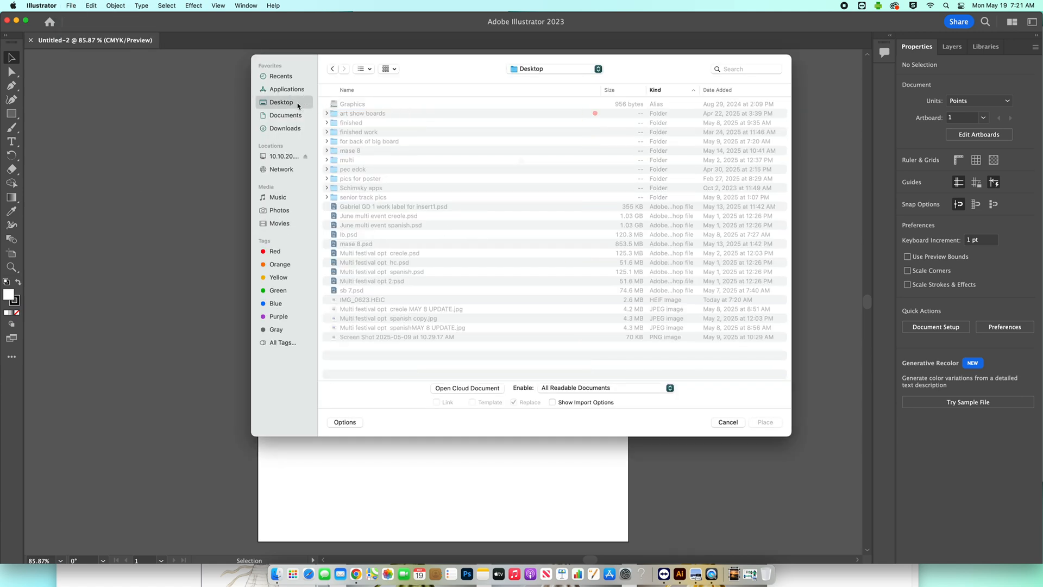
left_click(565, 205)
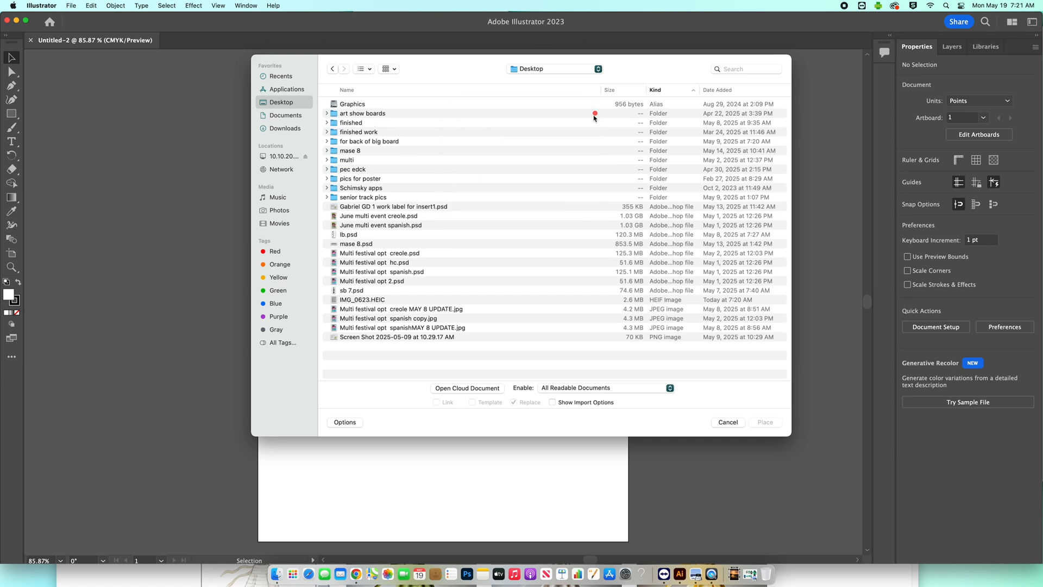
left_click(725, 90)
left_click(382, 105)
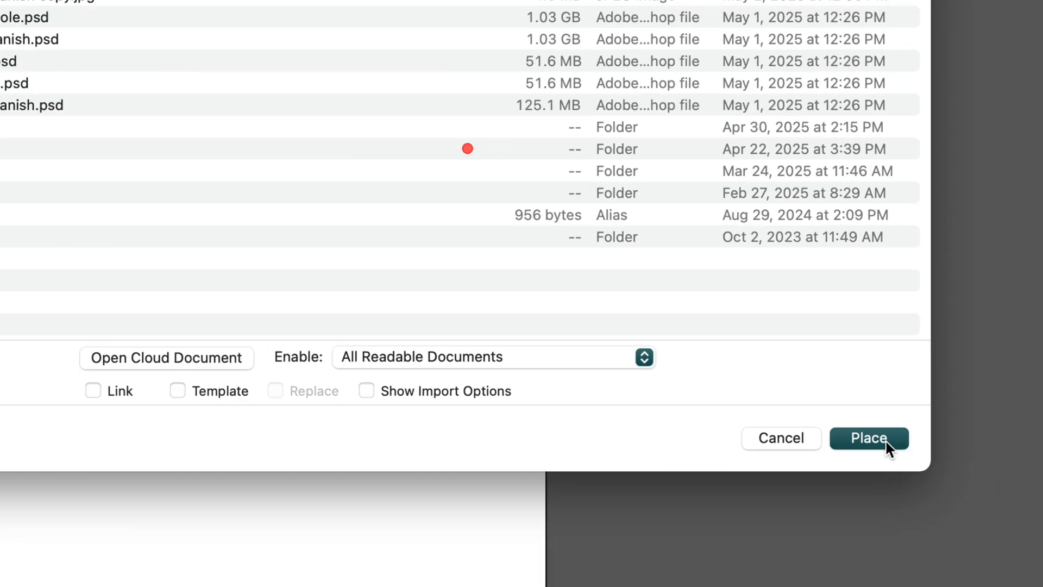
left_click(869, 438)
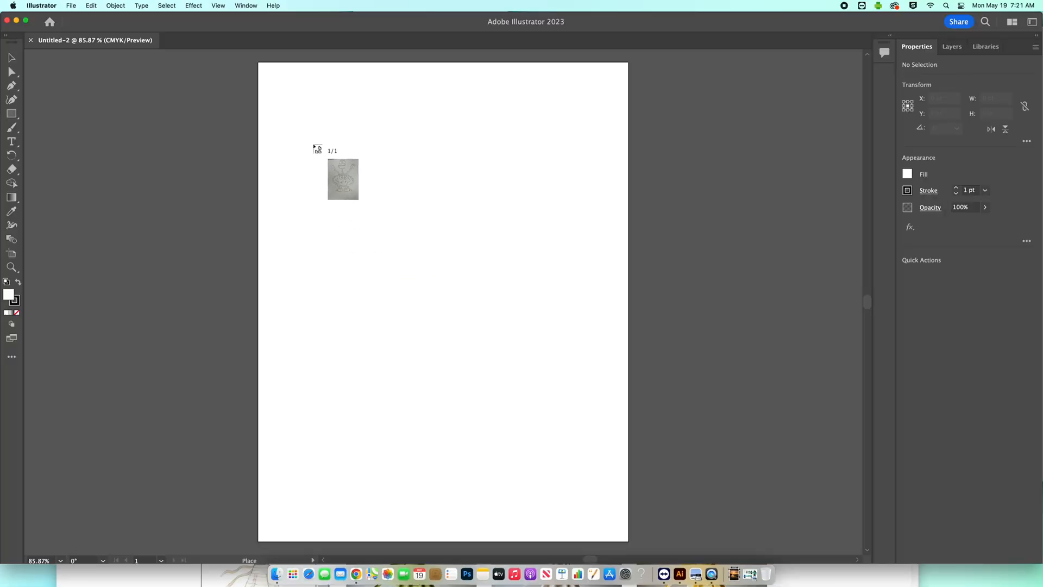
left_click_drag(278, 93, 679, 519)
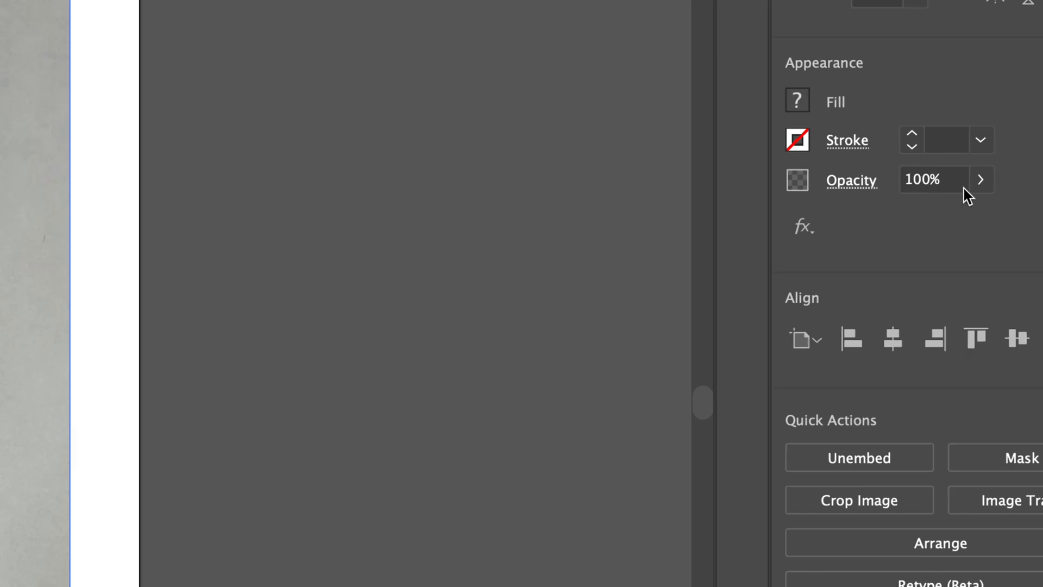
- Lower the opacity of the placed sketch to 45% and deselect it
left_click(980, 179)
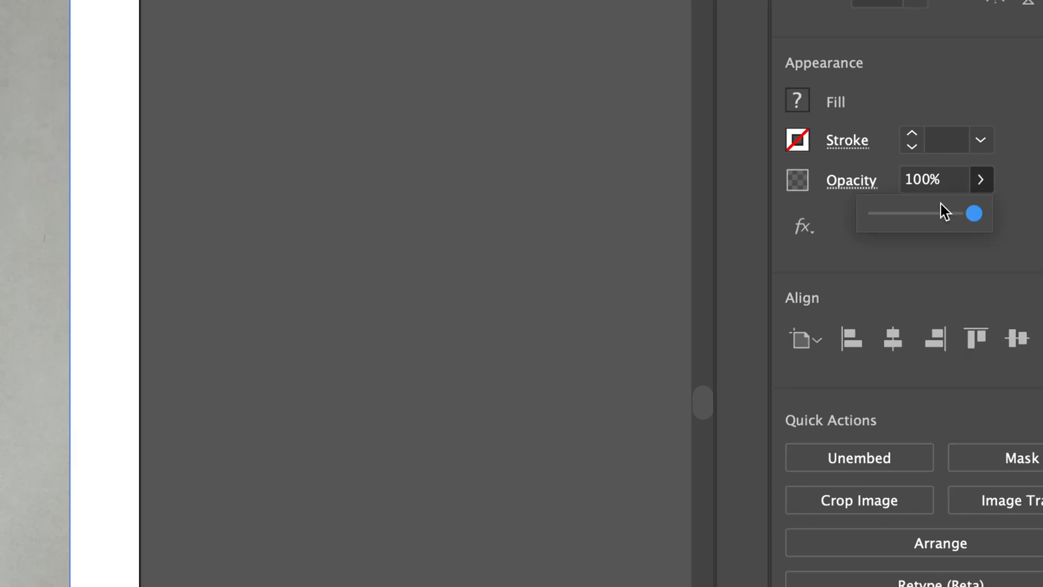
left_click(918, 212)
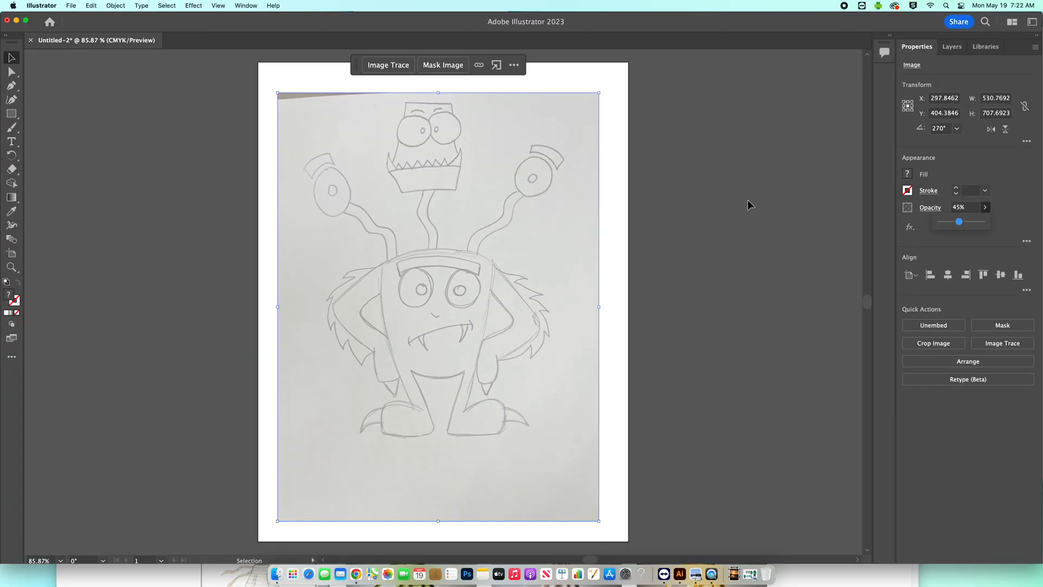
left_click(748, 200)
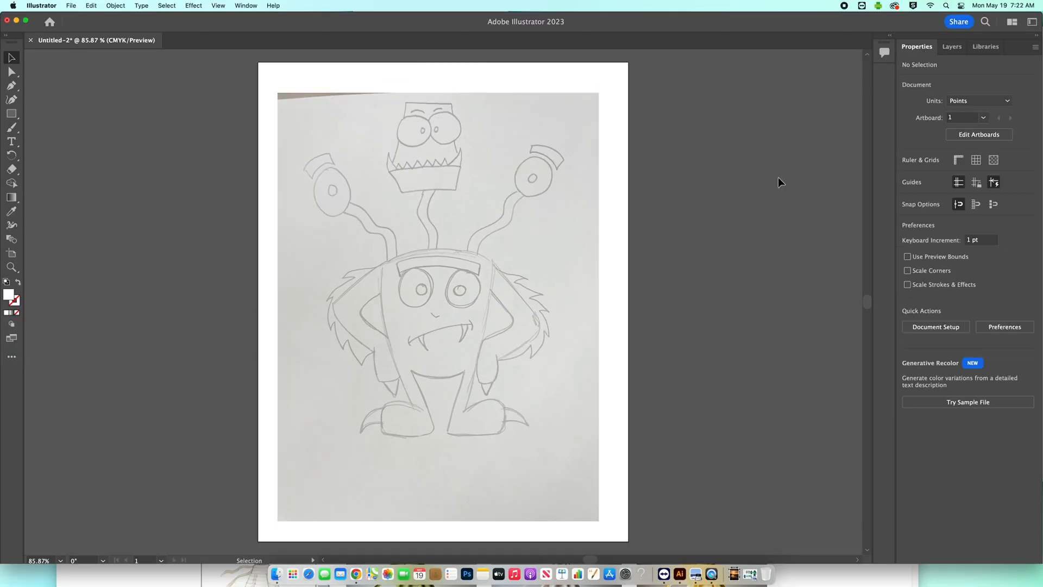
- Show the layer list floating beside the sketch and add a new layer named "draw here"
left_click(249, 7)
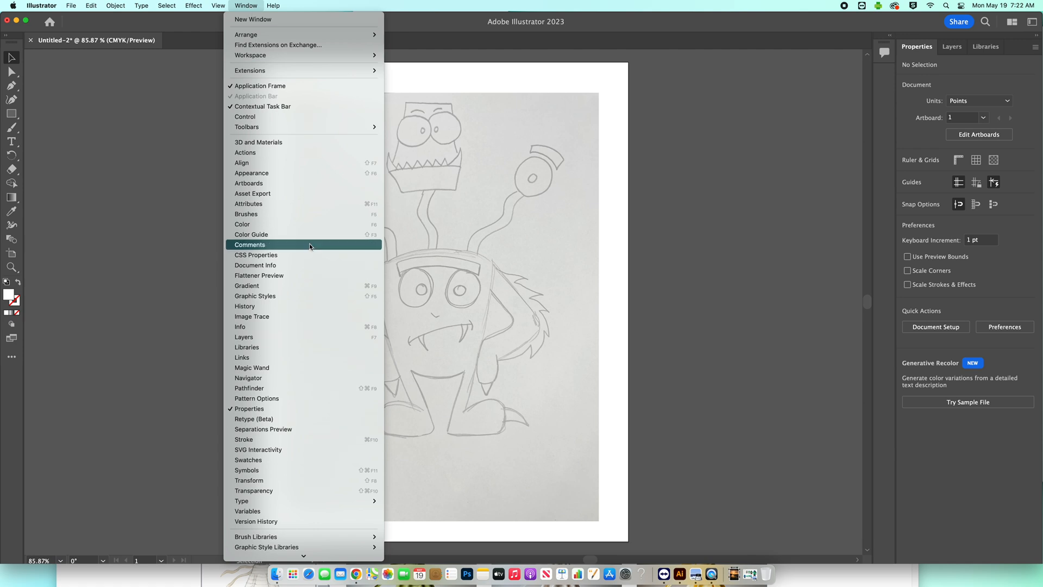
left_click(304, 337)
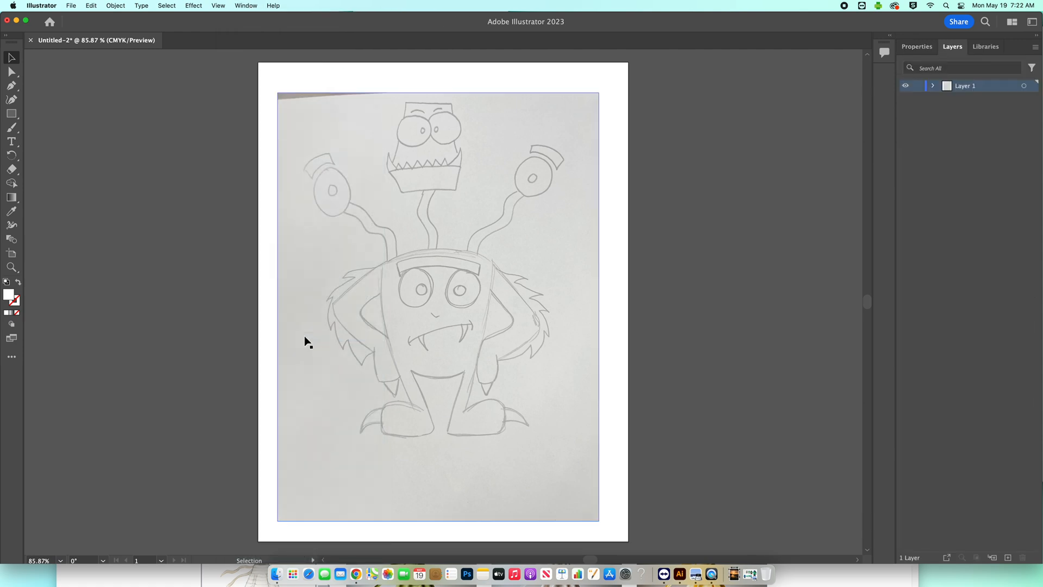
left_click_drag(950, 51, 646, 52)
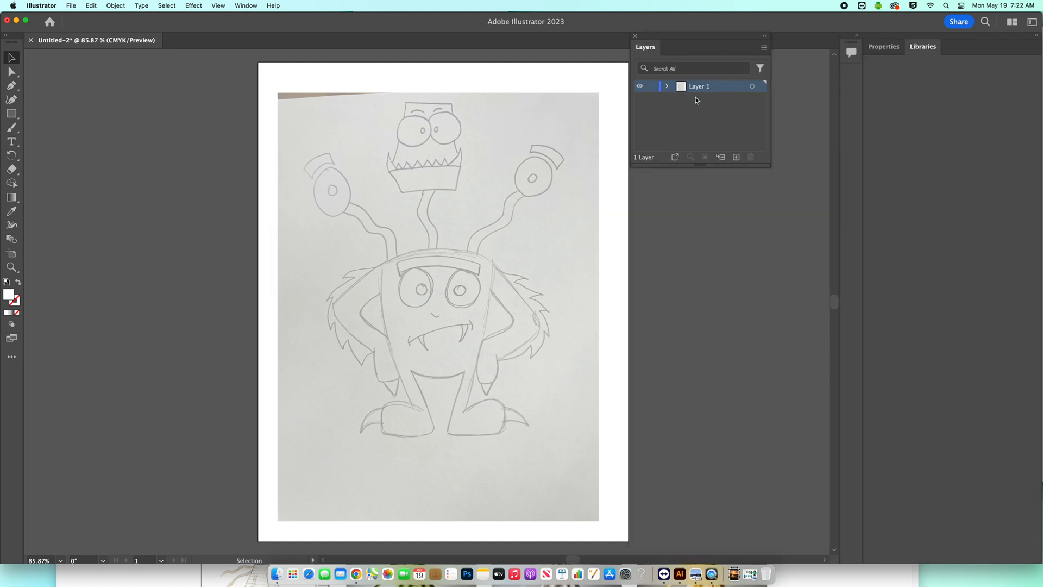
left_click(735, 157)
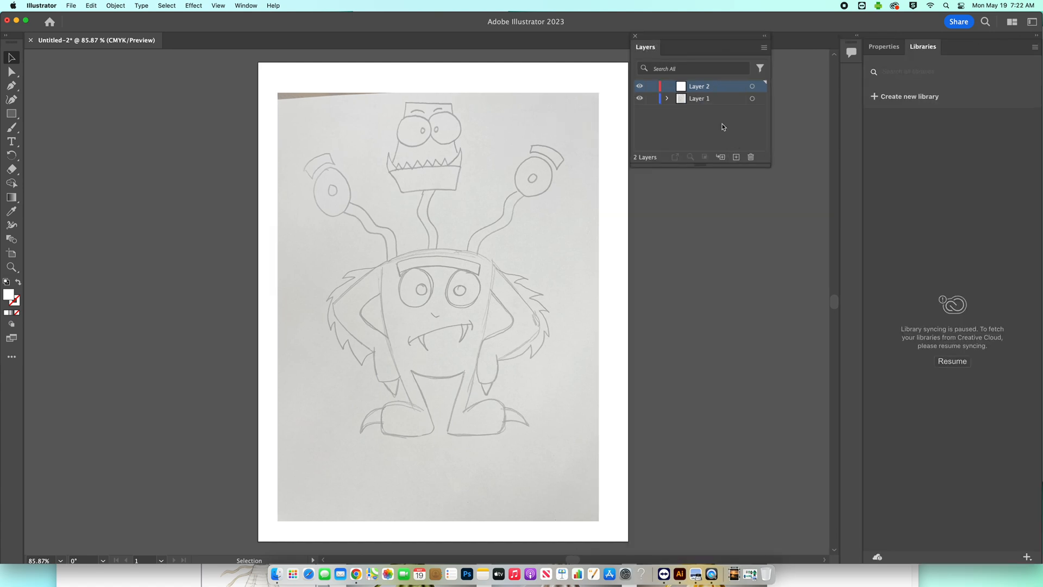
double_click(701, 89)
key("Return")
- Lock Layer 1 containing the sketch and make the "draw here" layer active
left_click(719, 102)
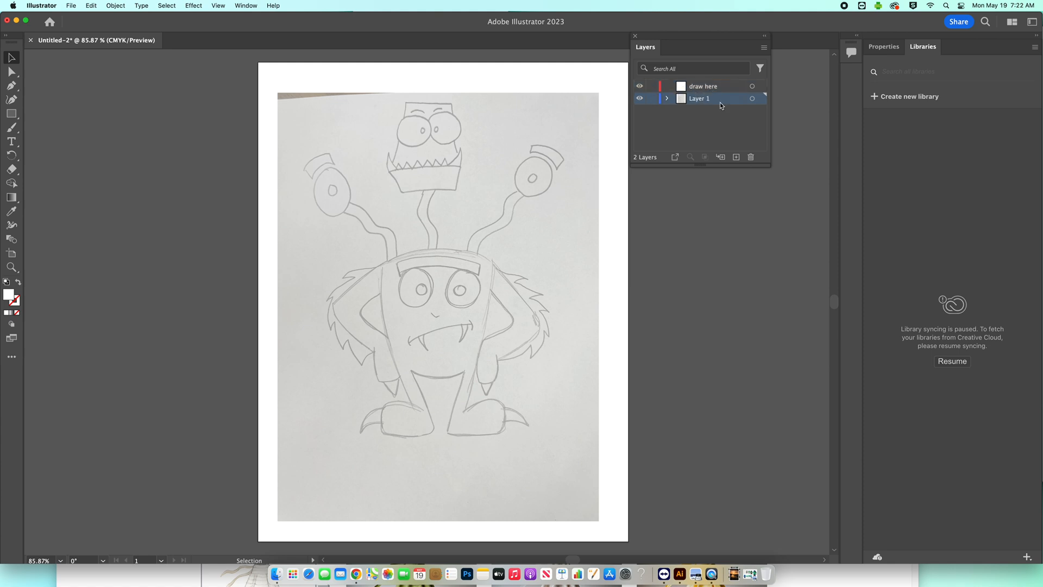
left_click(652, 99)
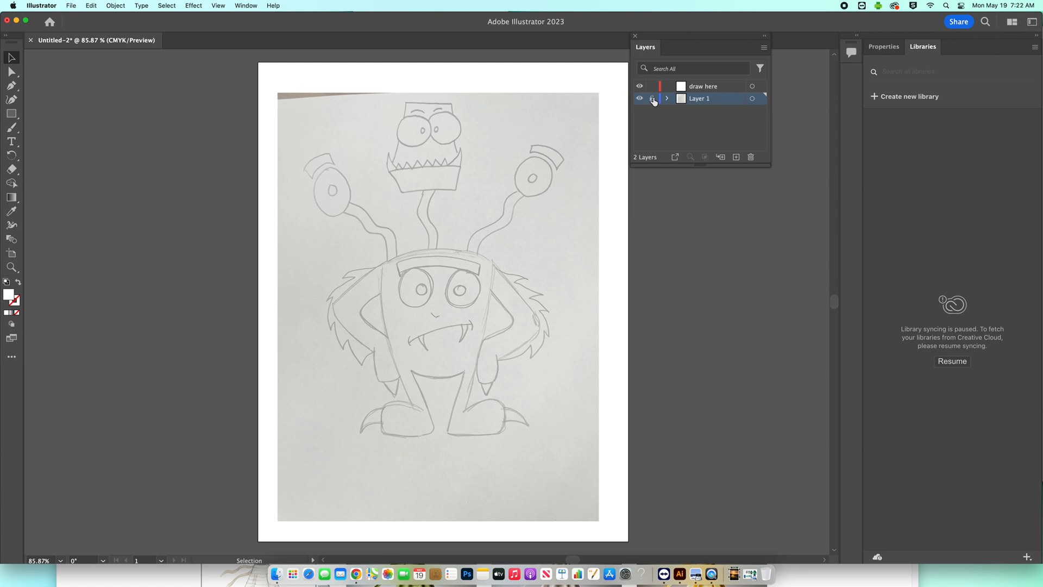
left_click(721, 88)
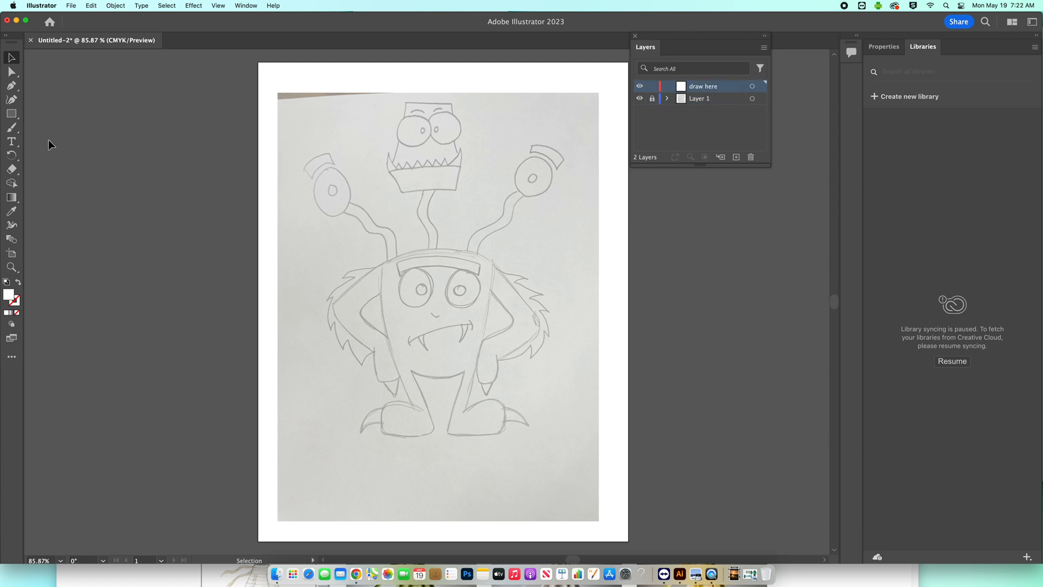
- Switch the workspace to Essentials Classic
left_click(246, 6)
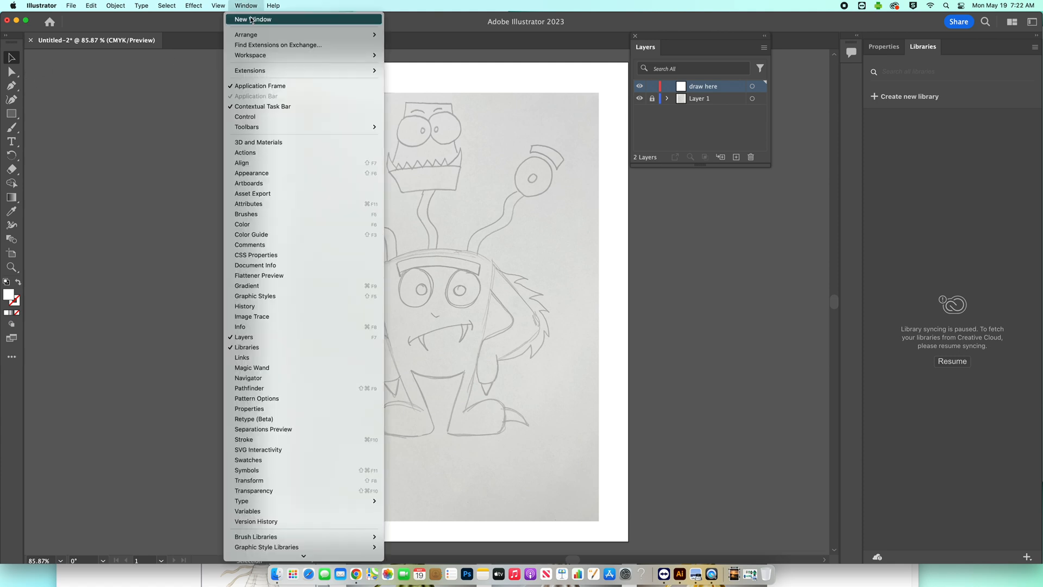
mouse_move(256, 55)
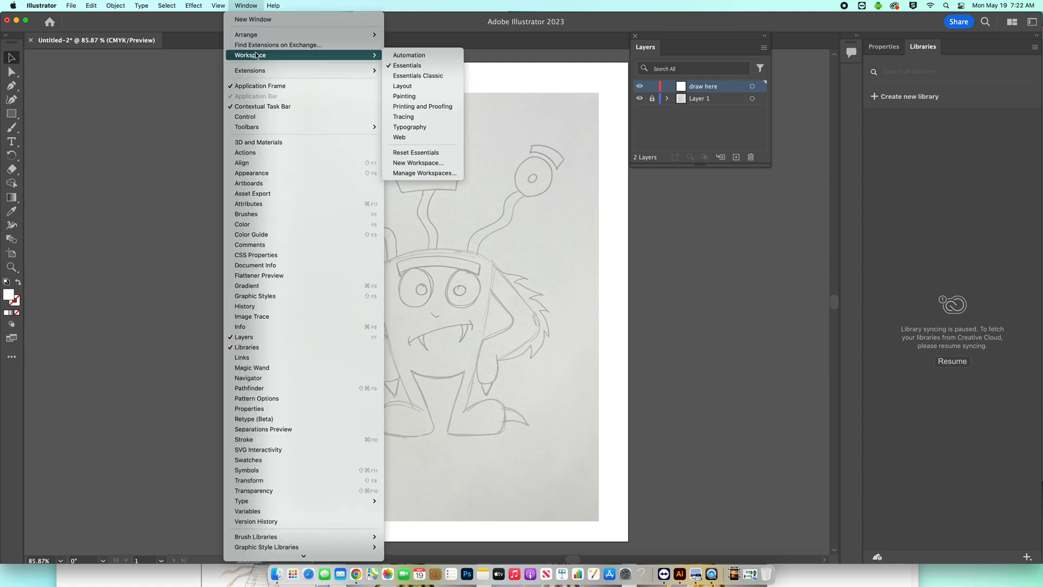
left_click(415, 76)
left_click(246, 6)
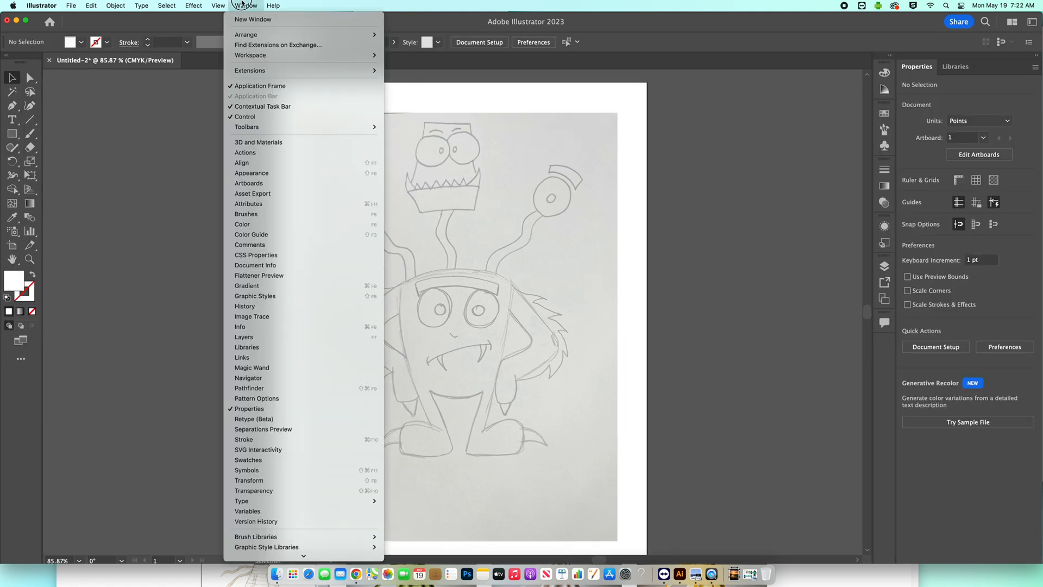
mouse_move(266, 56)
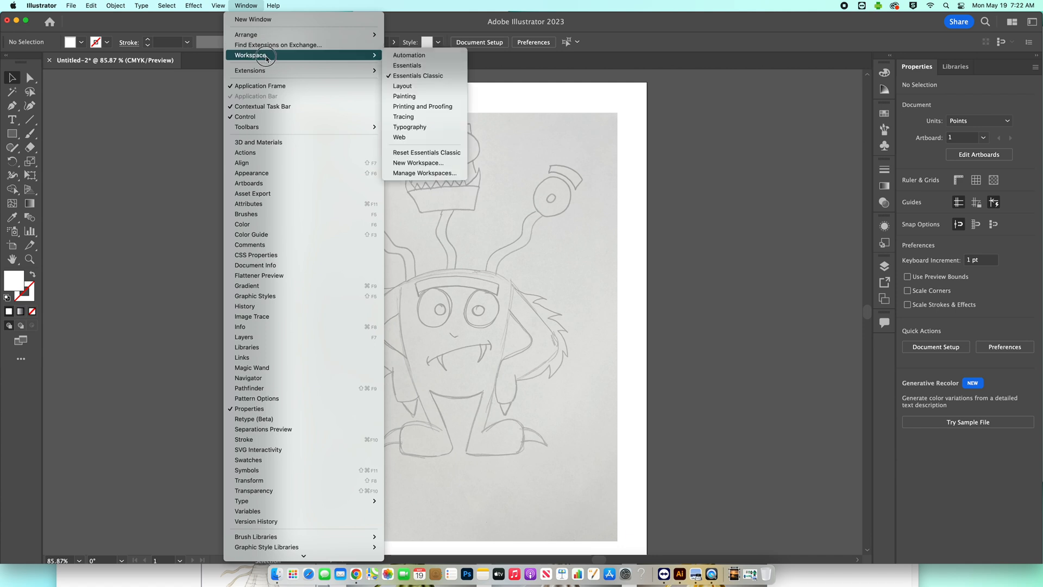
left_click(416, 76)
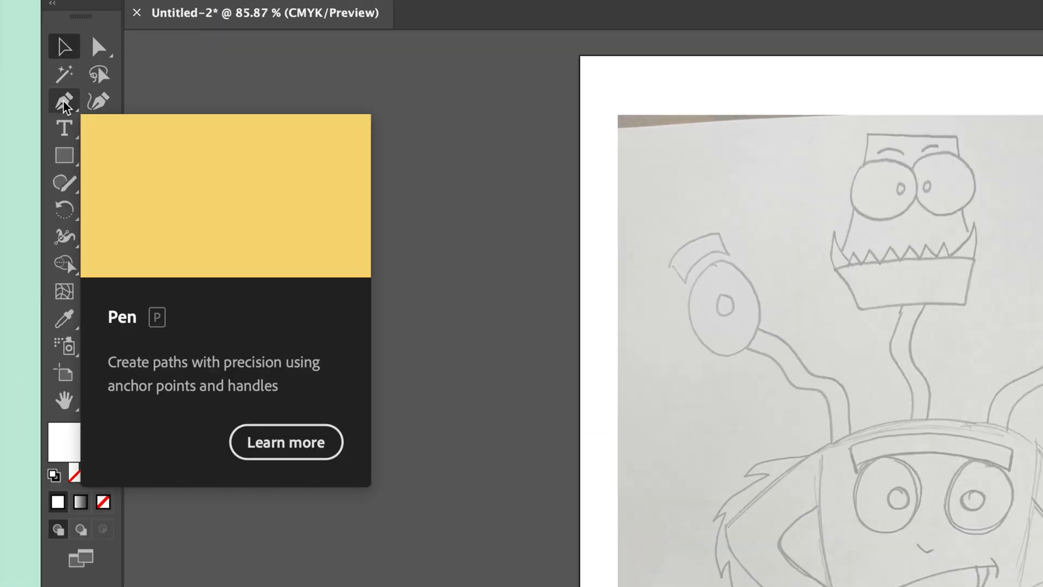
- Examine the grouped drawing tools available for tracing: the Pen, shape, line, brush and Shape Builder variants
left_click(76, 97)
left_click(64, 106)
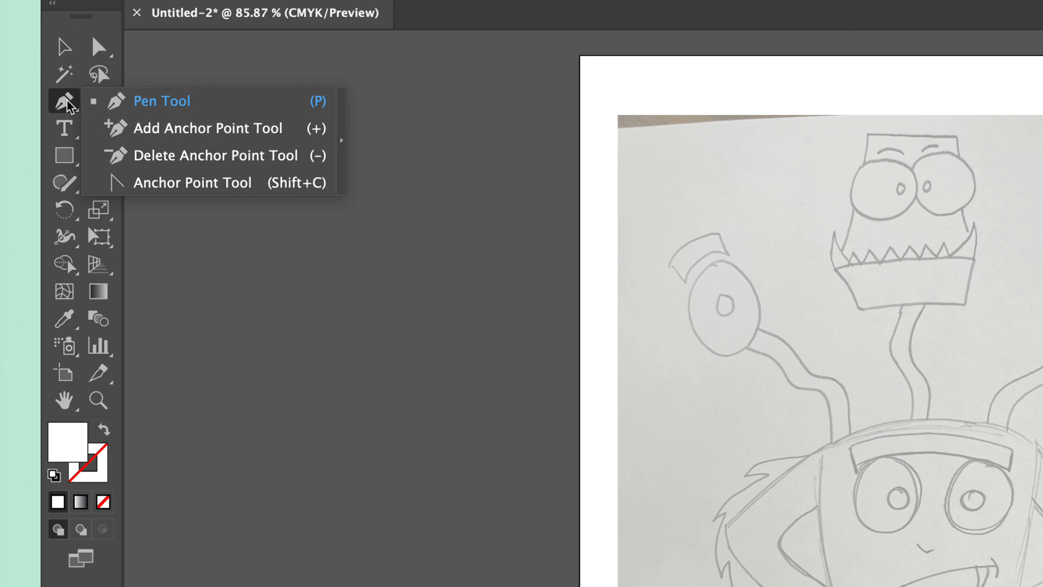
left_click(119, 104)
left_click(64, 156)
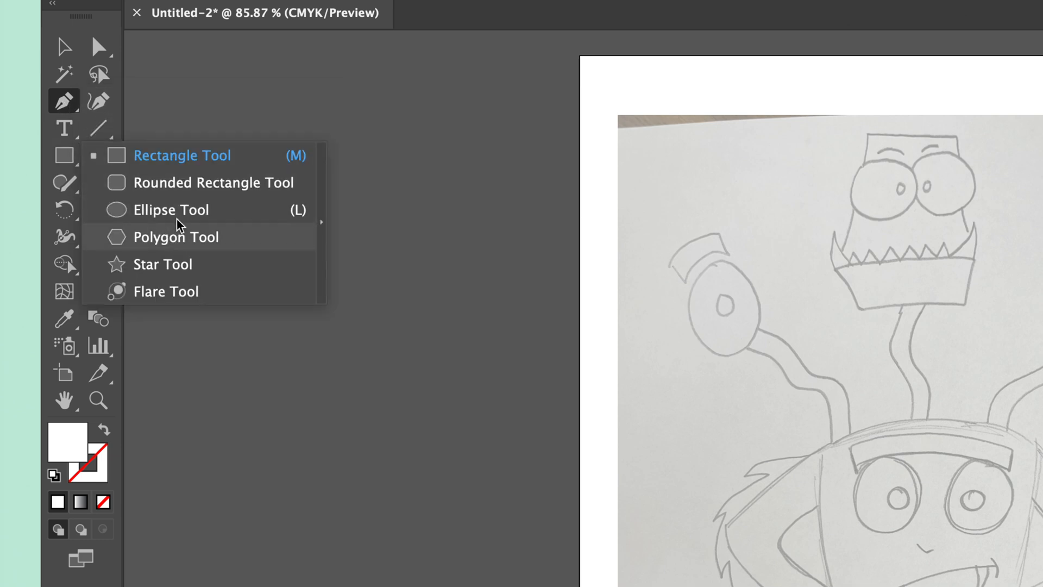
left_click(98, 135)
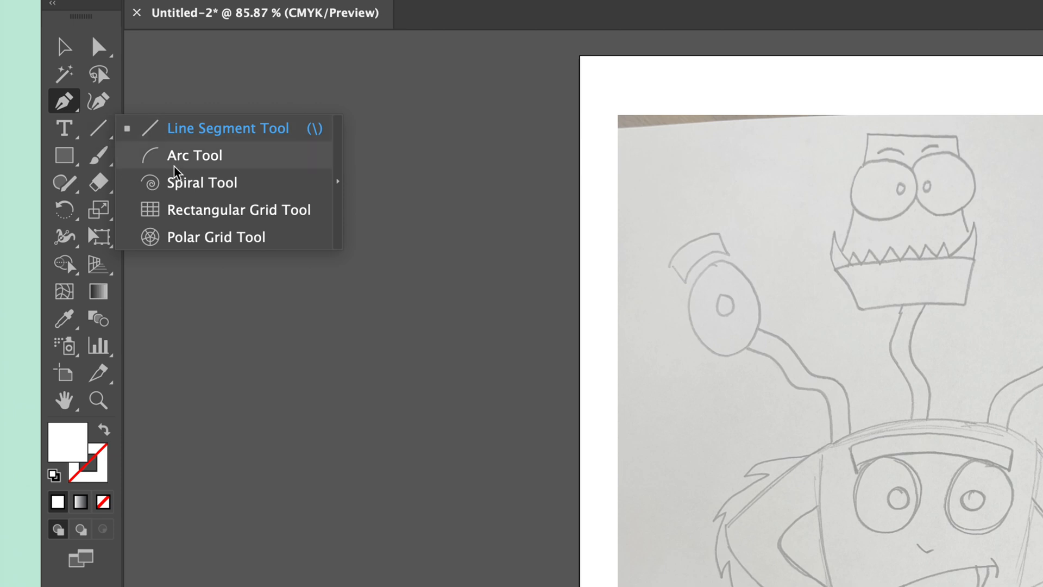
left_click(68, 157)
left_click(95, 158)
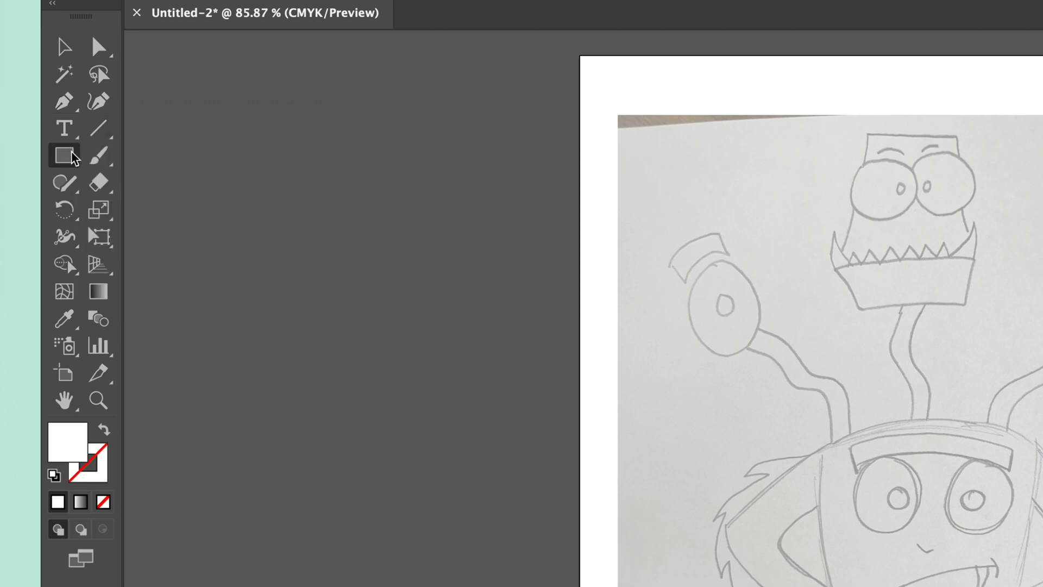
left_click(98, 155)
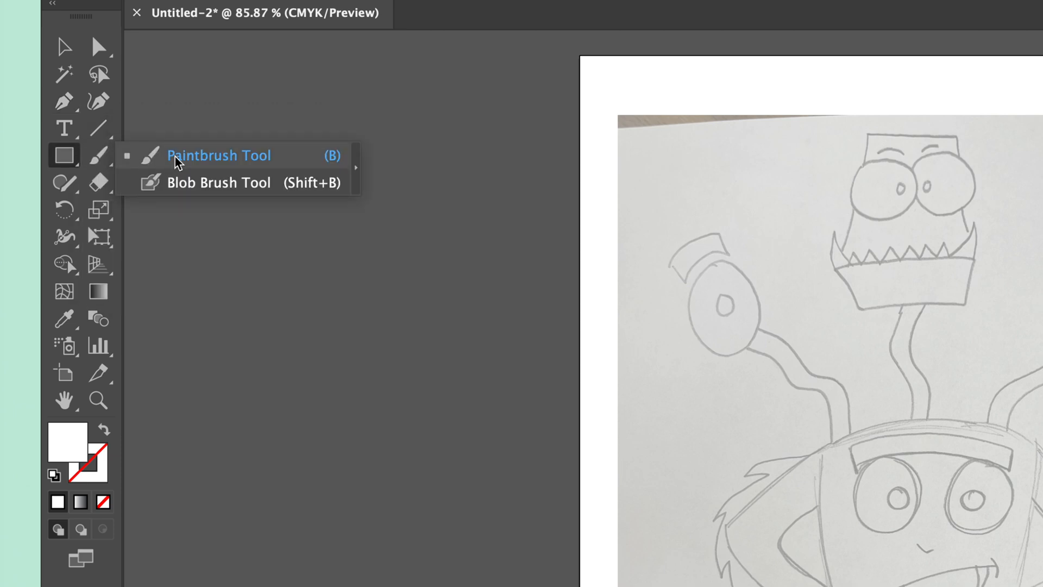
left_click(64, 157)
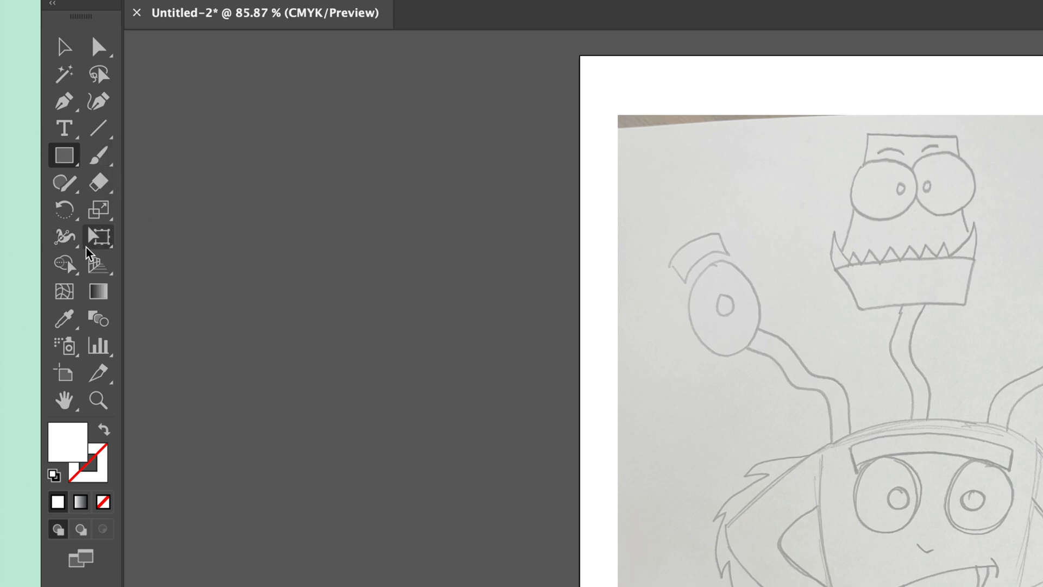
left_click(65, 265)
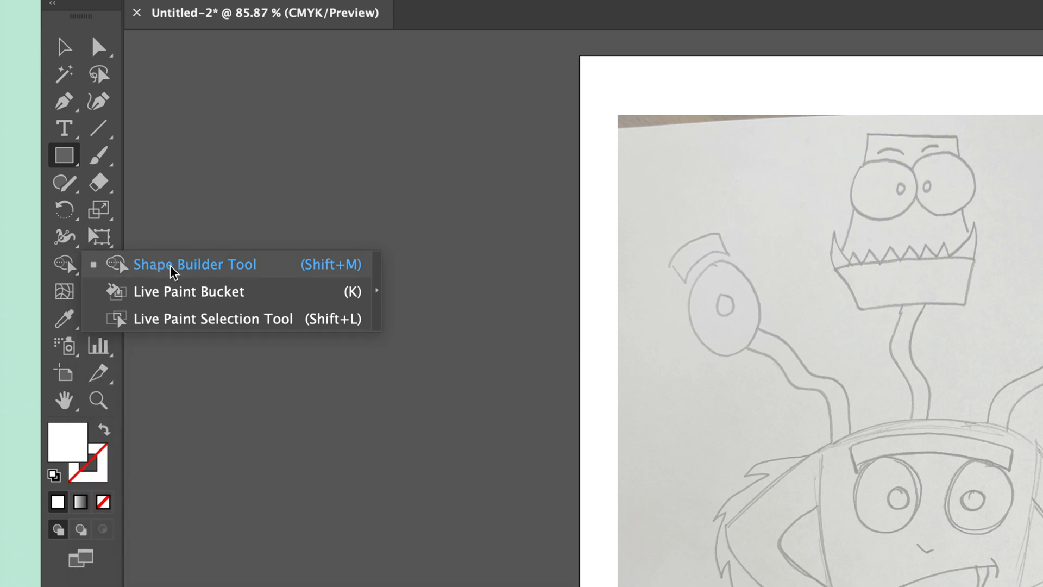
- Trace the monster's left foot in the sketch as a closed shape with the Pen tool, excluding its claw
left_click(75, 264)
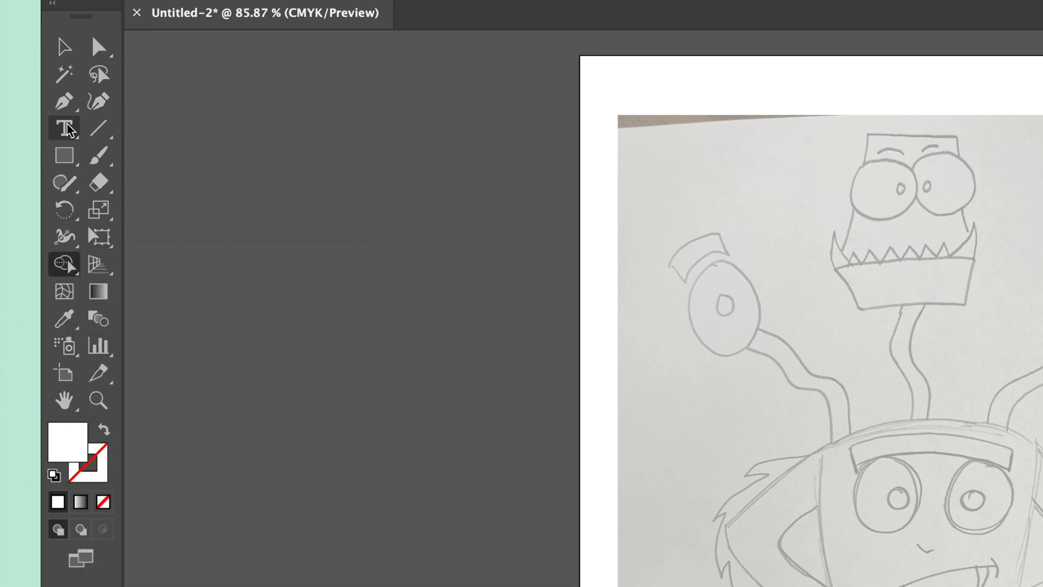
left_click(64, 101)
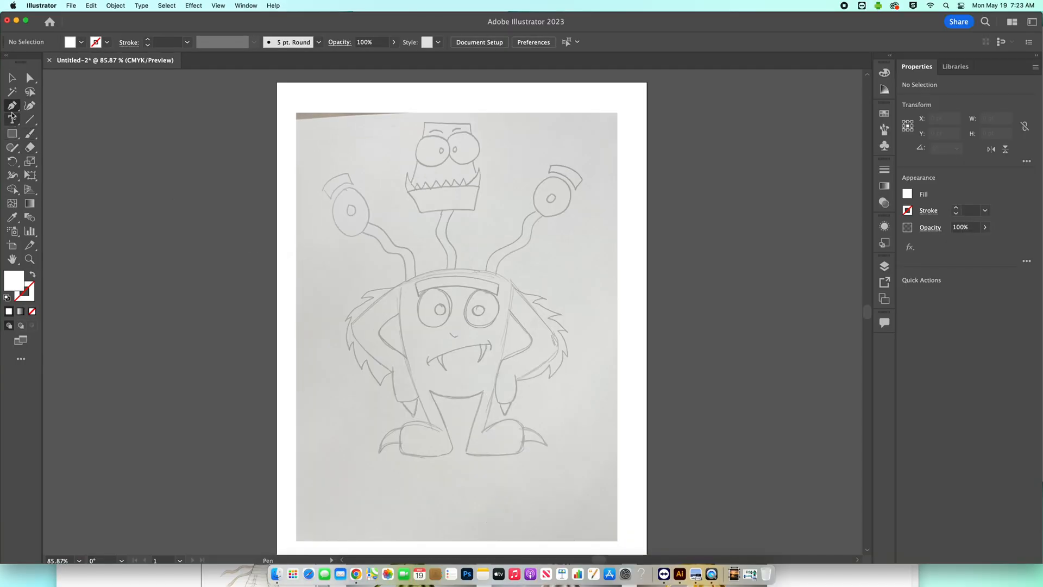
left_click_drag(12, 106, 56, 106)
left_click_drag(395, 418, 405, 303)
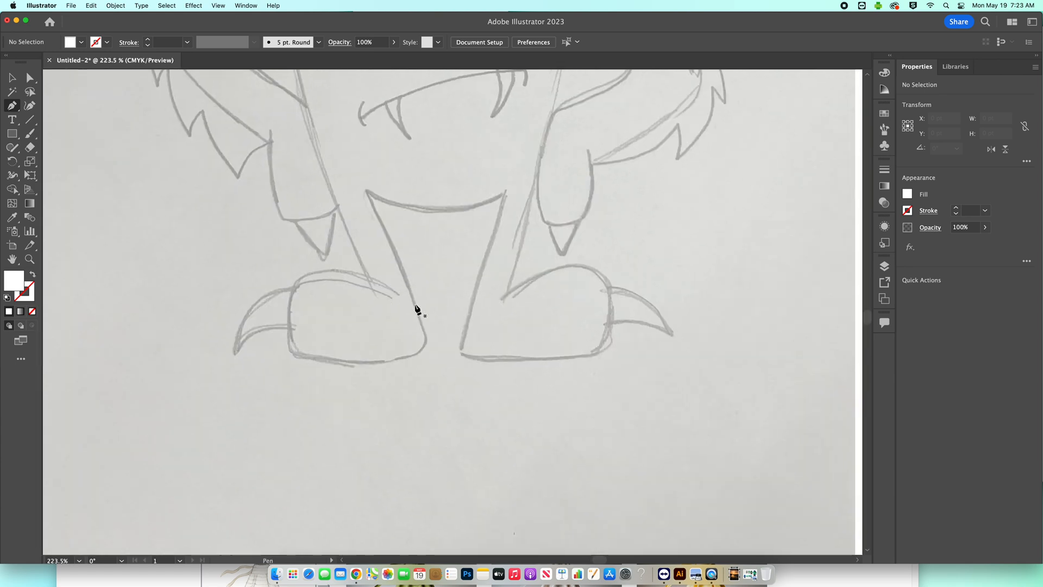
left_click(405, 296)
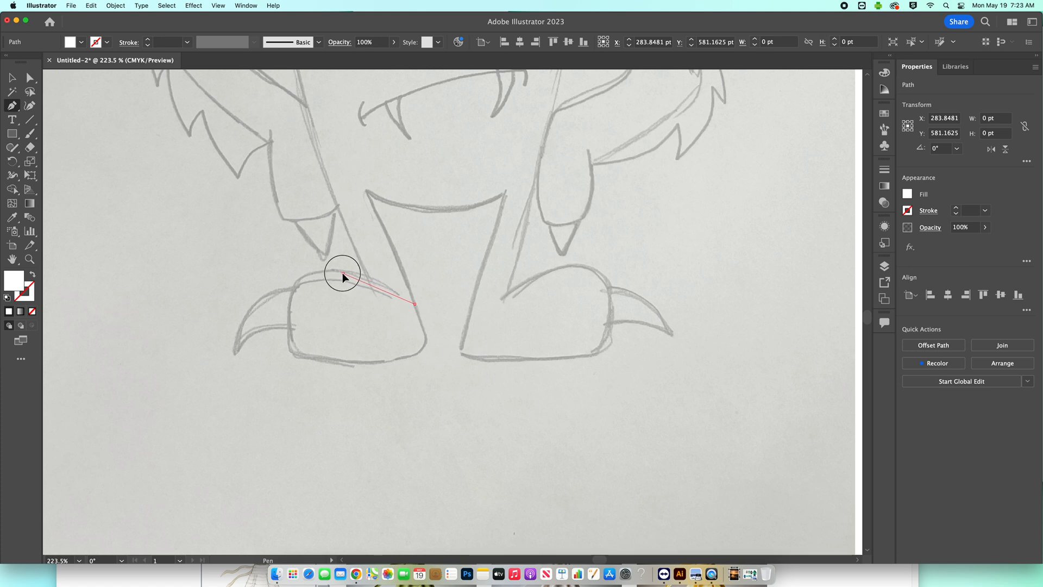
left_click_drag(292, 289, 288, 304)
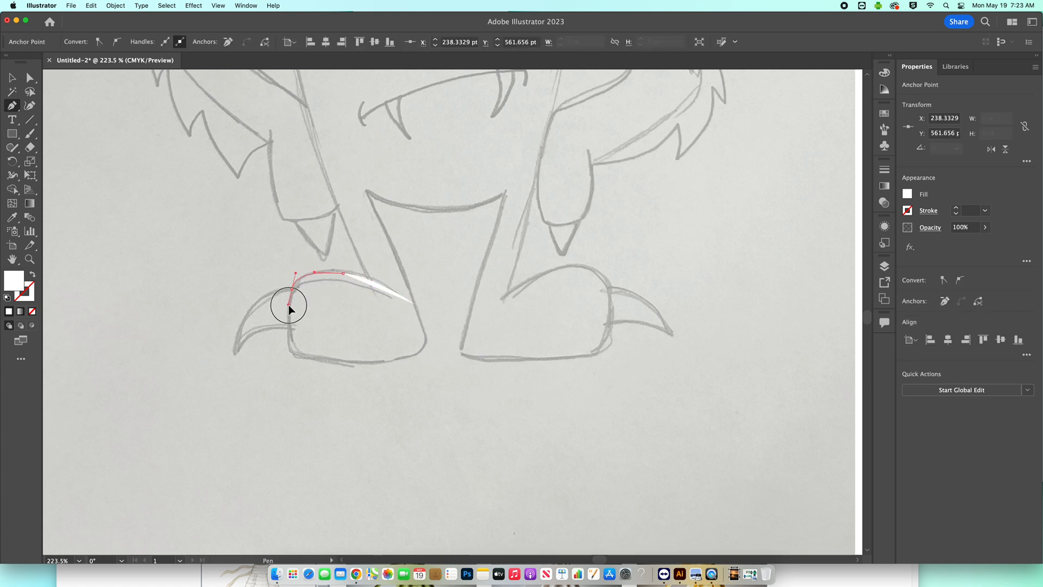
left_click_drag(296, 354, 425, 335)
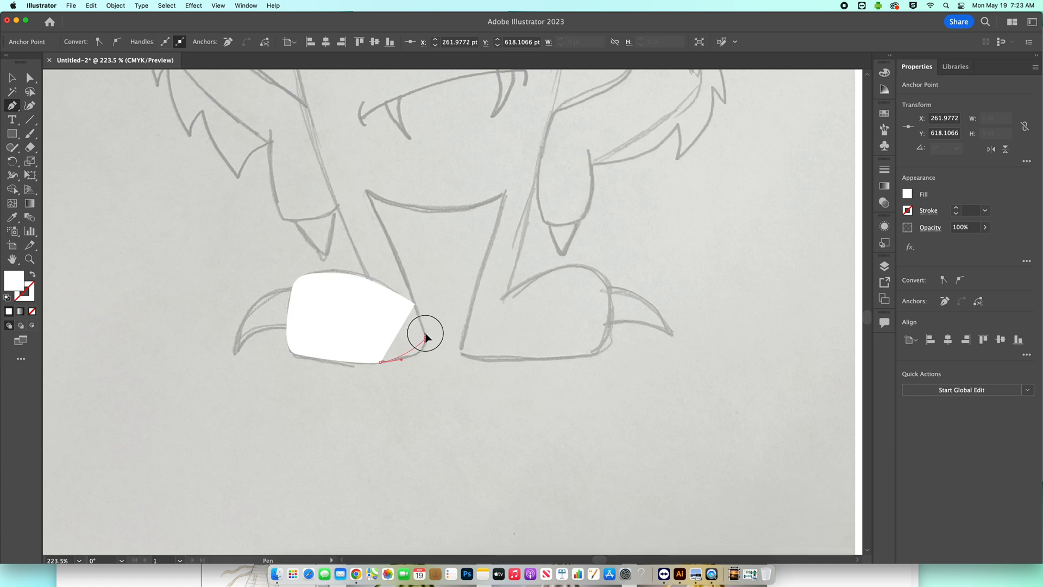
left_click(421, 320)
left_click(415, 305)
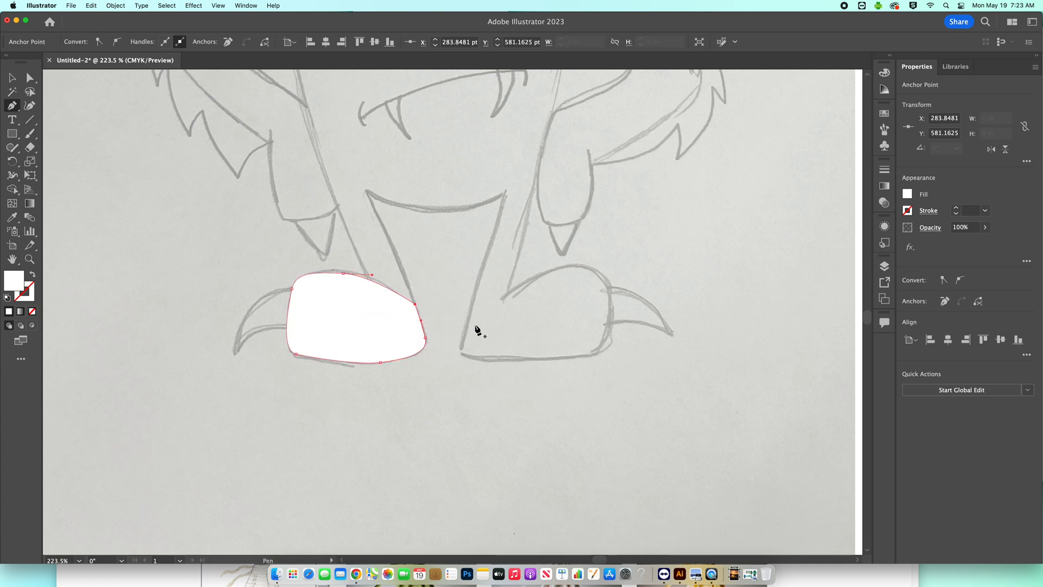
- Apply the default white fill and 1 pt black stroke to the traced foot
left_click(11, 77)
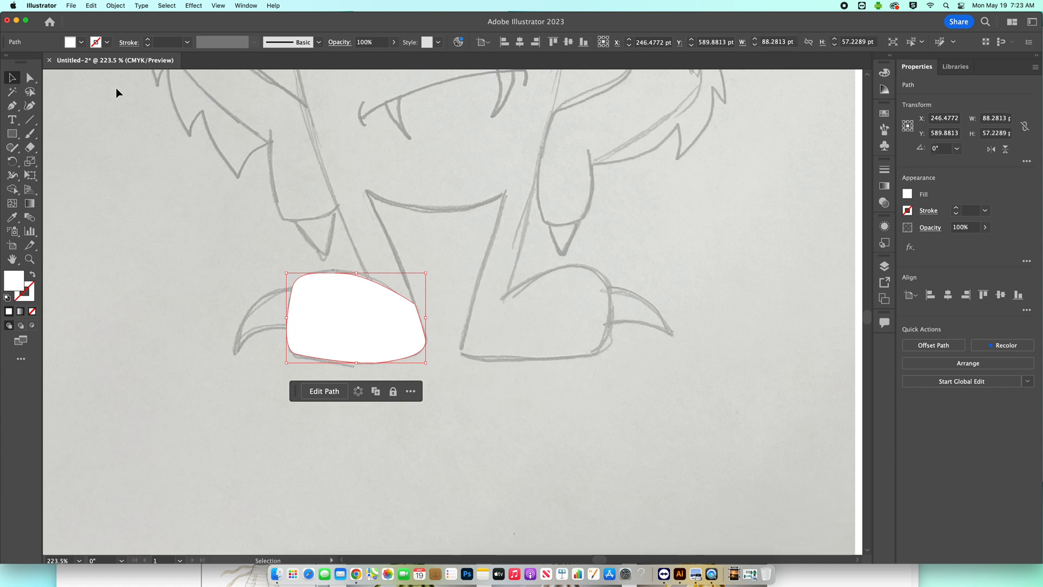
key("d")
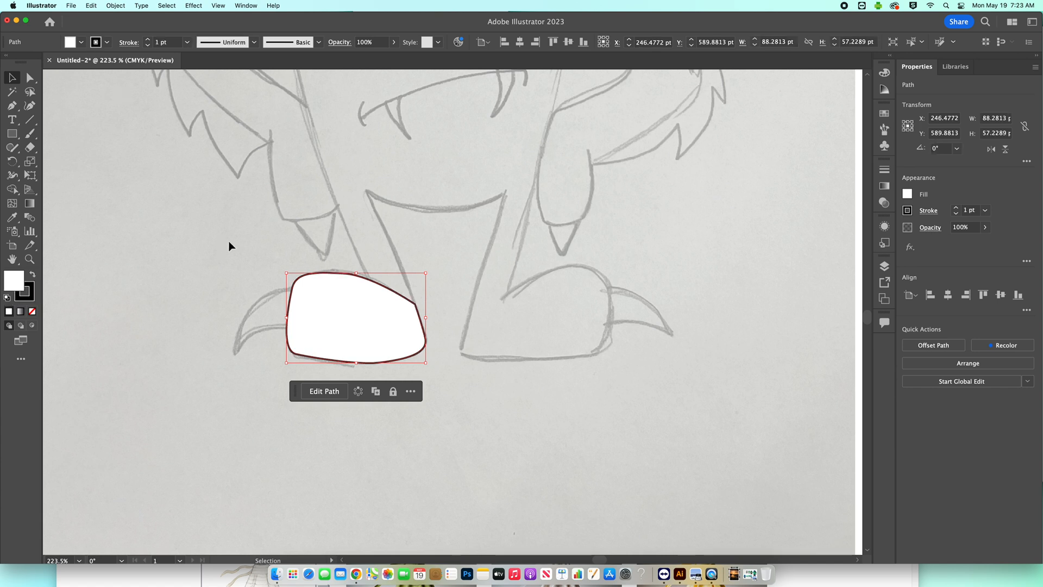
left_click(478, 265)
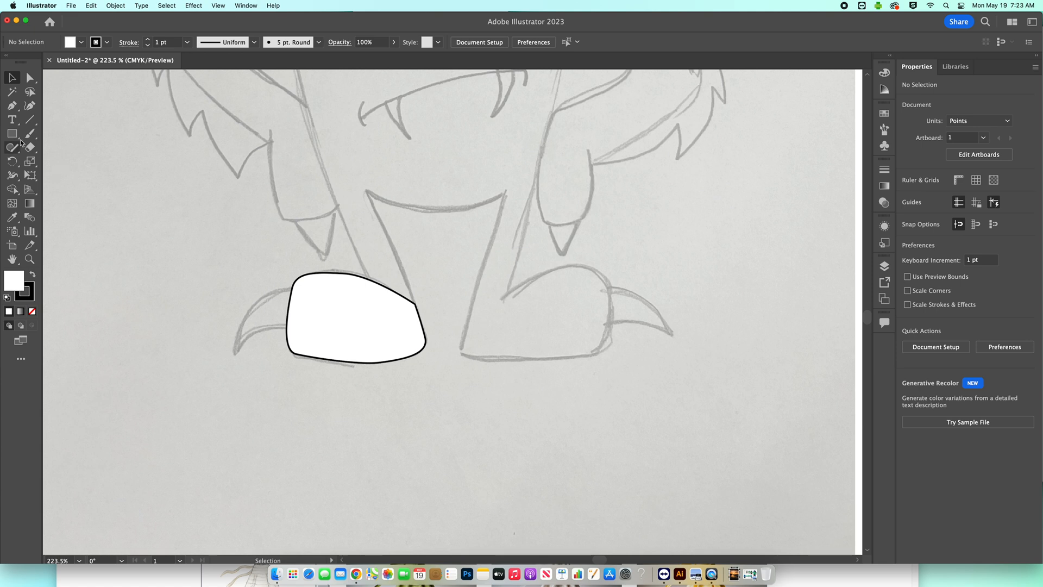
- Trace the curved claw of the left foot as a closed Pen shape whose base overlaps the foot
left_click(12, 106)
left_click(235, 353)
left_click_drag(266, 327, 285, 327)
left_click(302, 328)
left_click_drag(305, 289, 259, 297)
left_click_drag(237, 354, 236, 387)
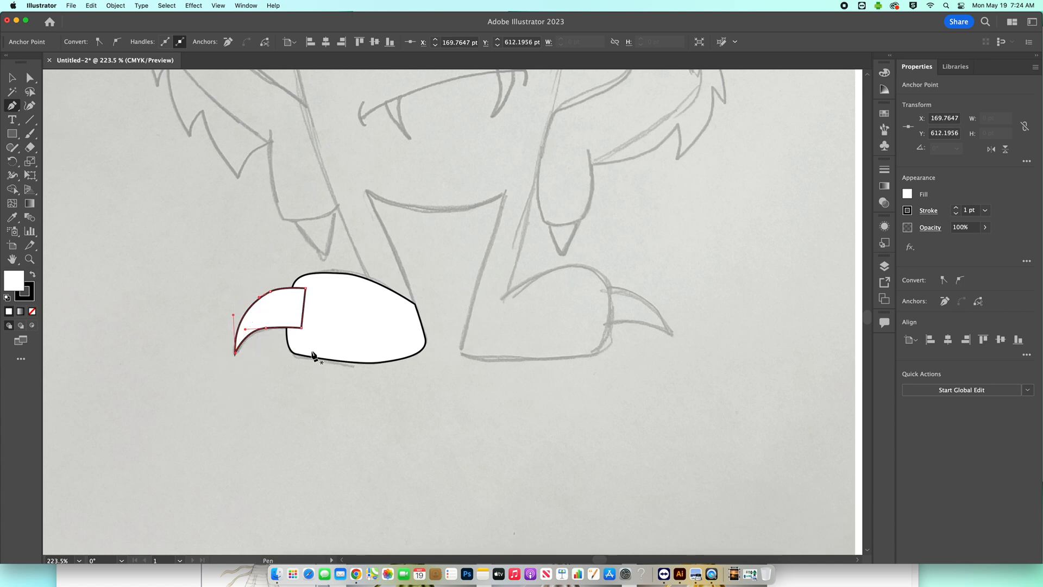
- Send the claw shape to the back so that it sits behind the foot
key("v")
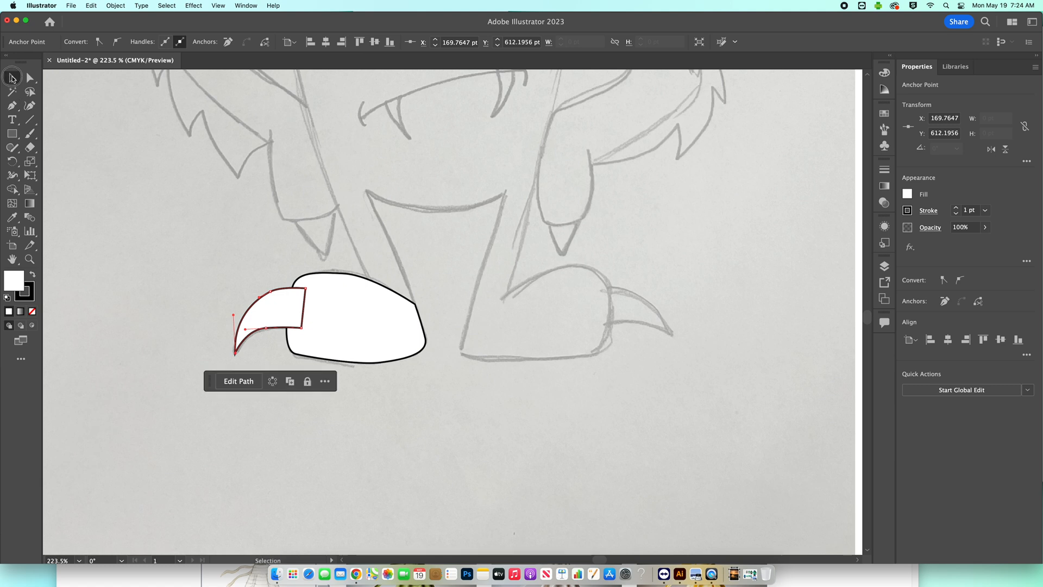
left_click(279, 304)
right_click(284, 306)
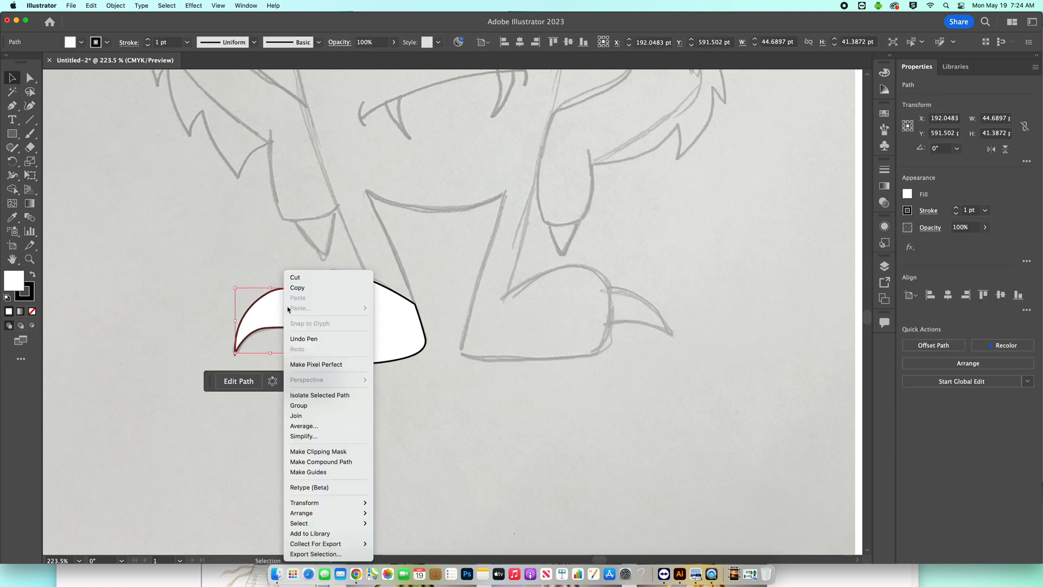
mouse_move(348, 512)
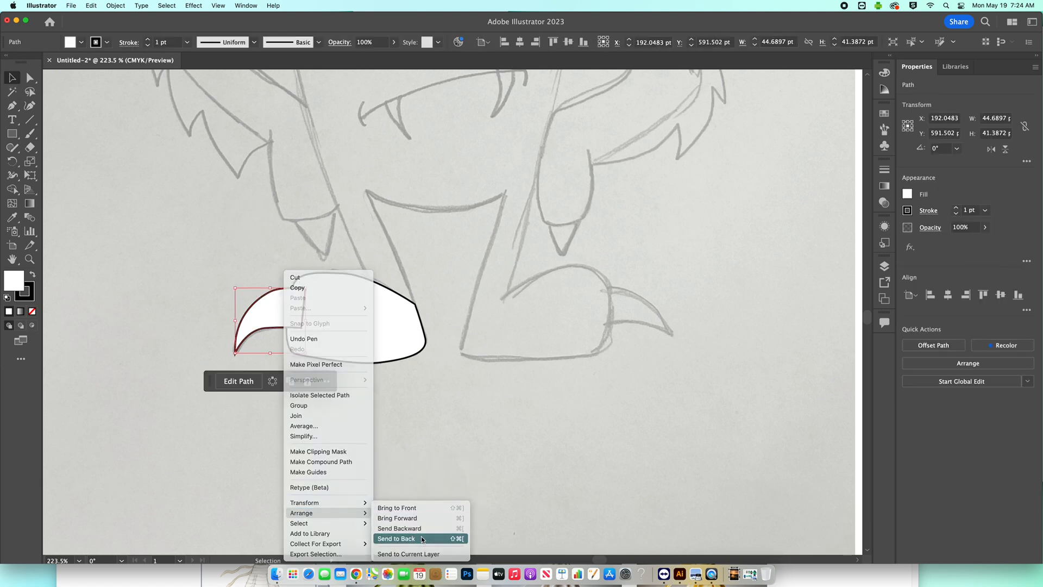
left_click(422, 538)
left_click(367, 429)
- Fill the claw with the magenta swatch
left_click(264, 303)
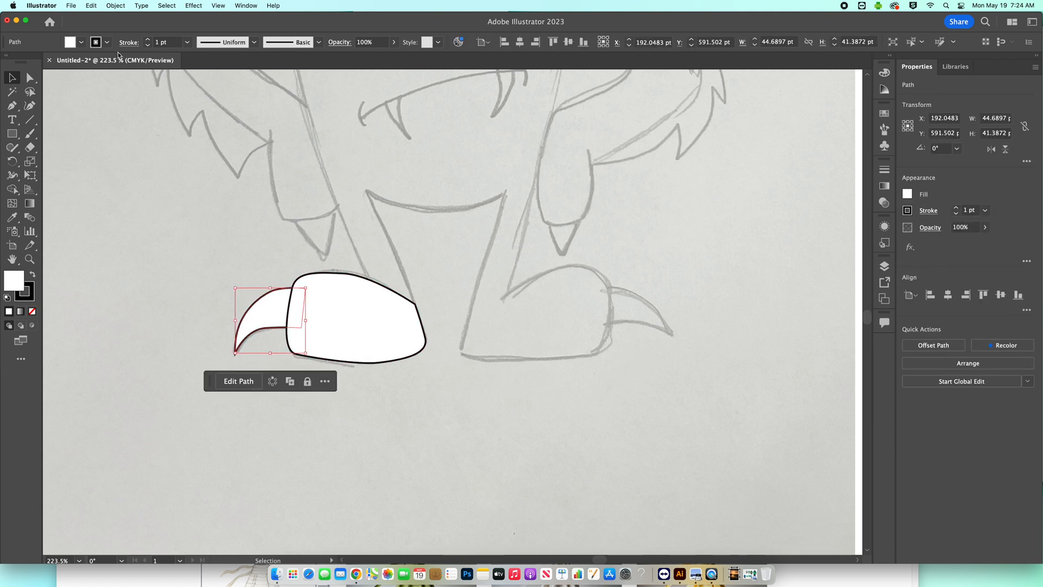
left_click(82, 43)
left_click(82, 67)
- Fill the foot shape with the red-orange swatch
left_click(372, 292)
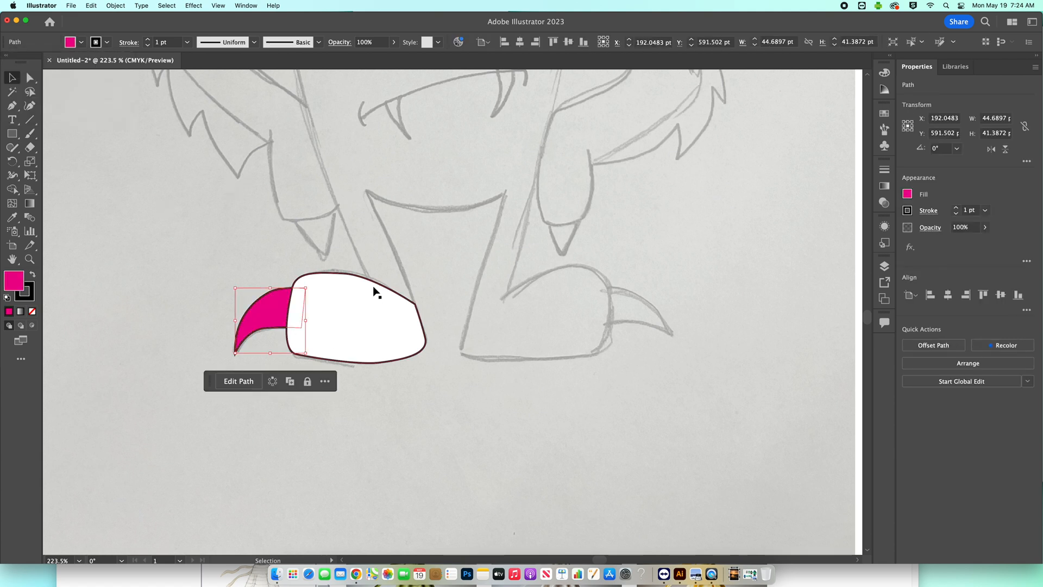
left_click(95, 44)
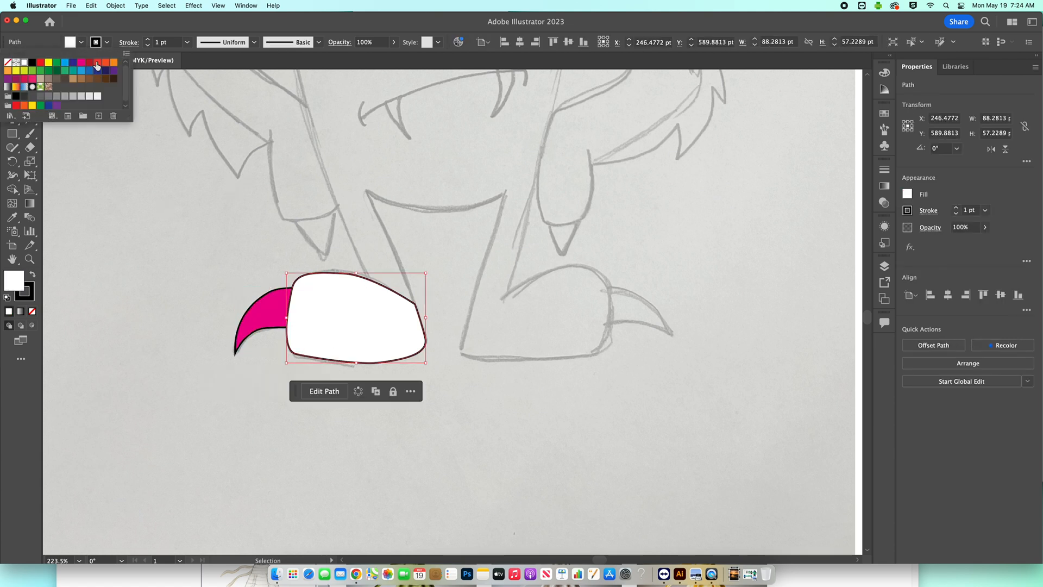
left_click(105, 67)
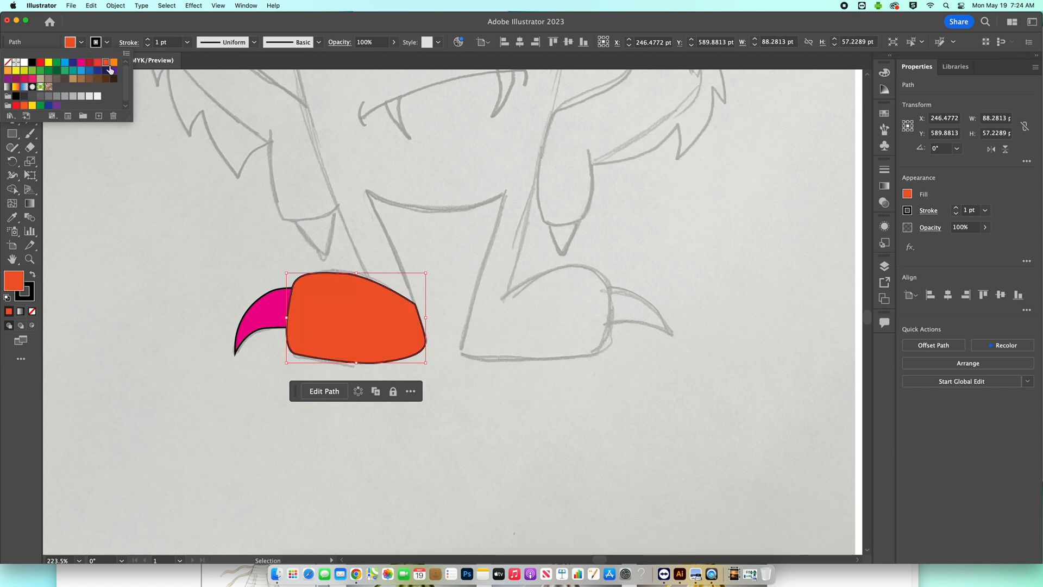
left_click(451, 253)
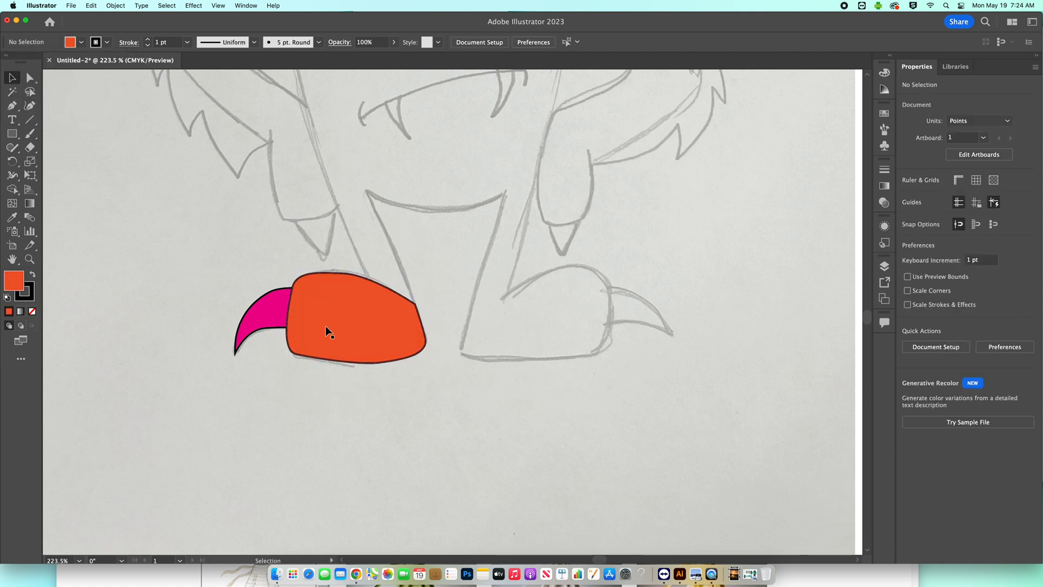
- Trace the left leg with the Pen tool as a closed shape running from inside the body down into the foot
left_click_drag(400, 256, 358, 417)
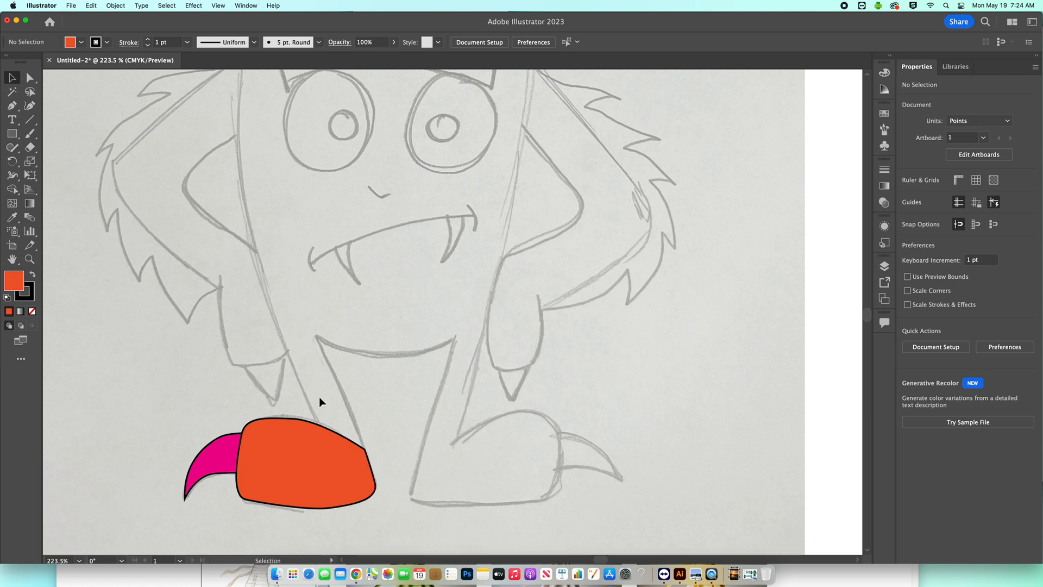
left_click(12, 106)
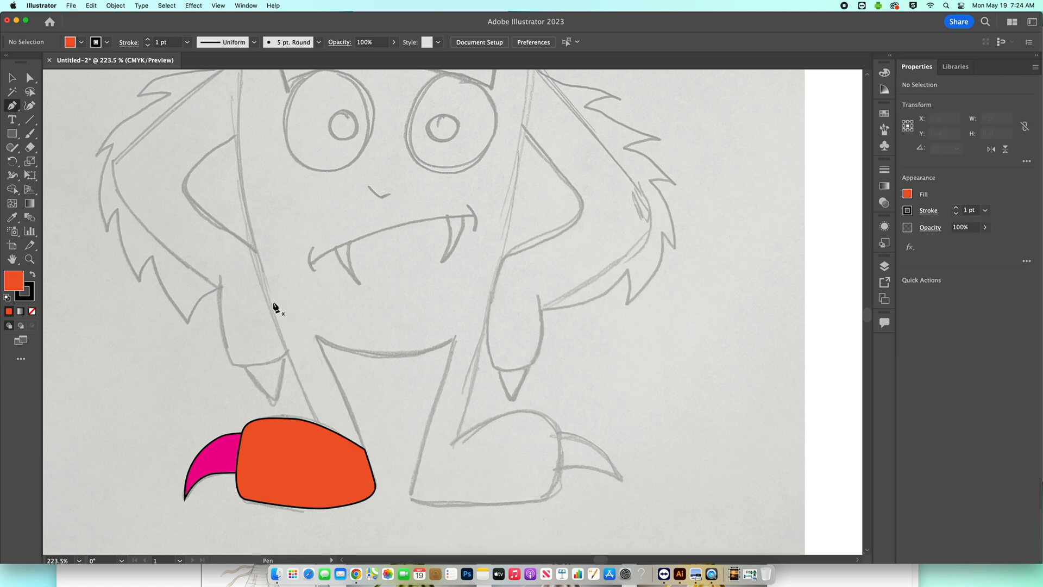
left_click(265, 290)
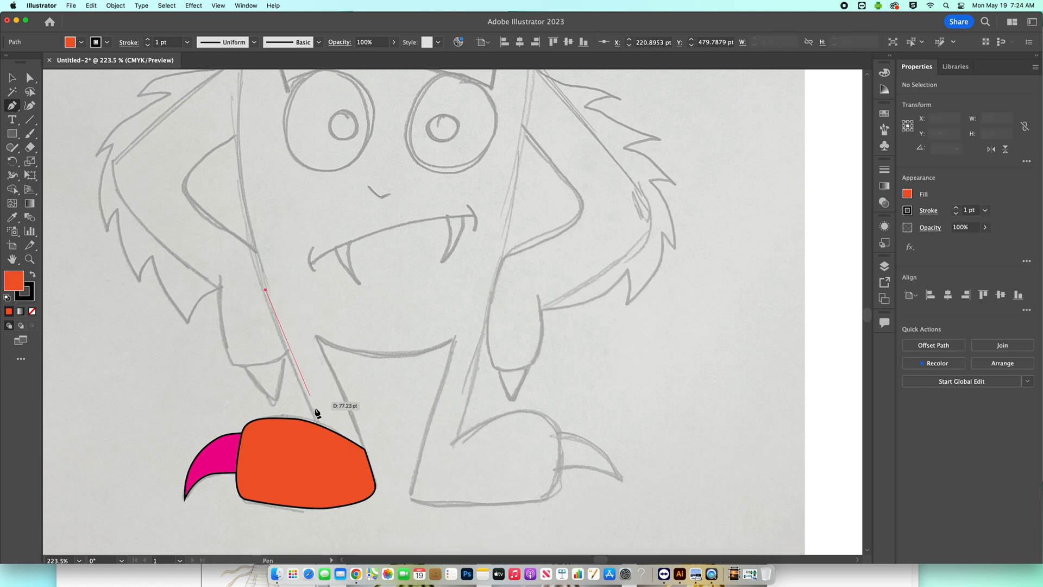
left_click(328, 446)
left_click(365, 453)
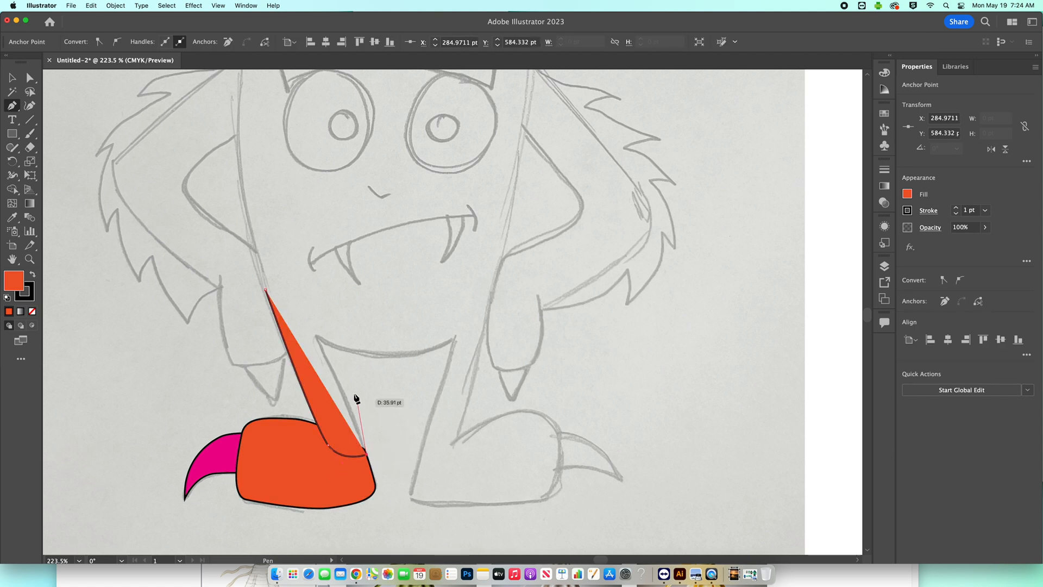
left_click(331, 360)
left_click(302, 305)
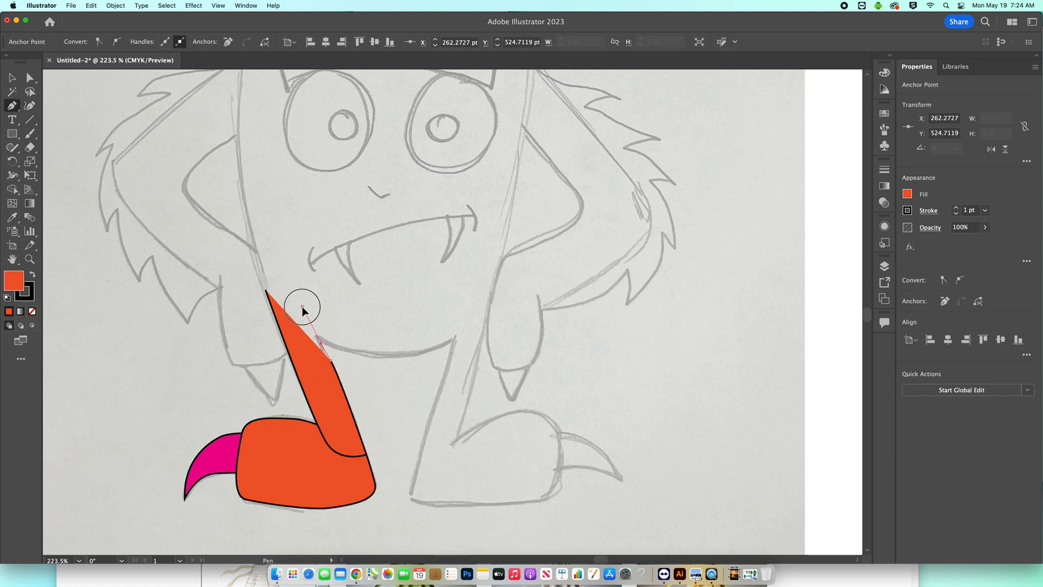
left_click(266, 290)
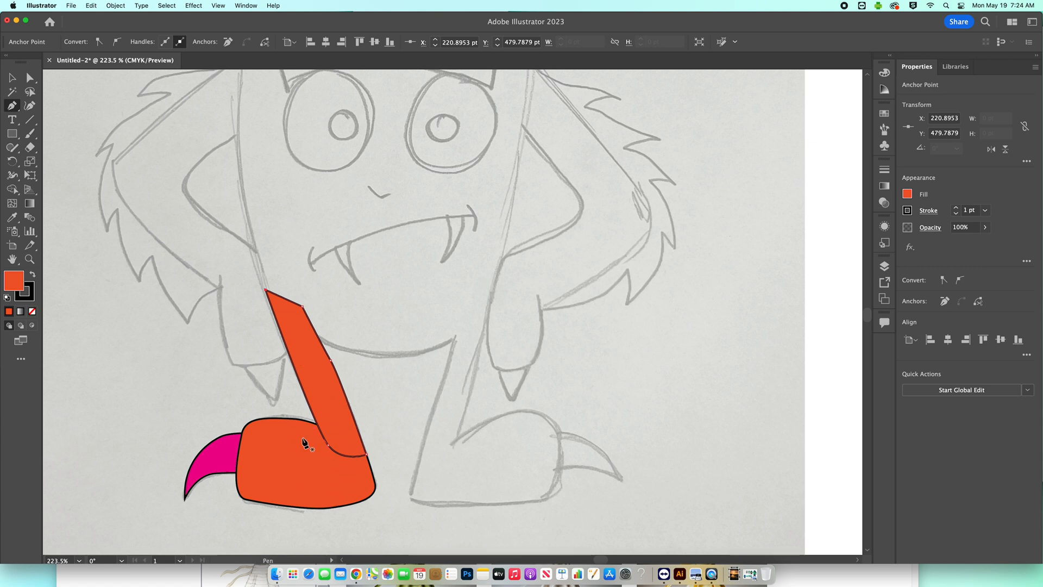
- Select the leg and foot shapes together and merge them into one shape with the Shape Builder tool
left_click(12, 79)
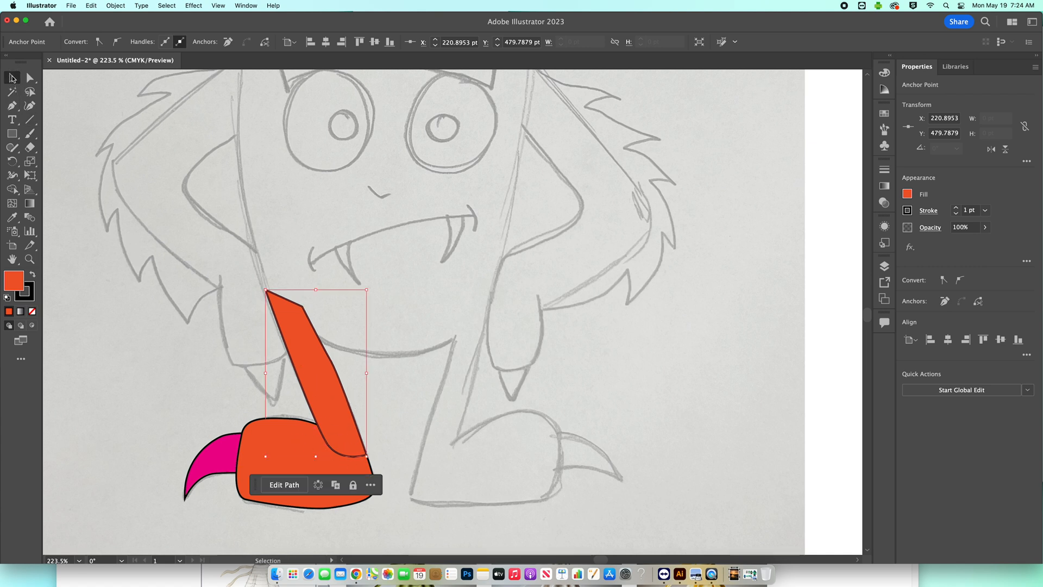
left_click(294, 321)
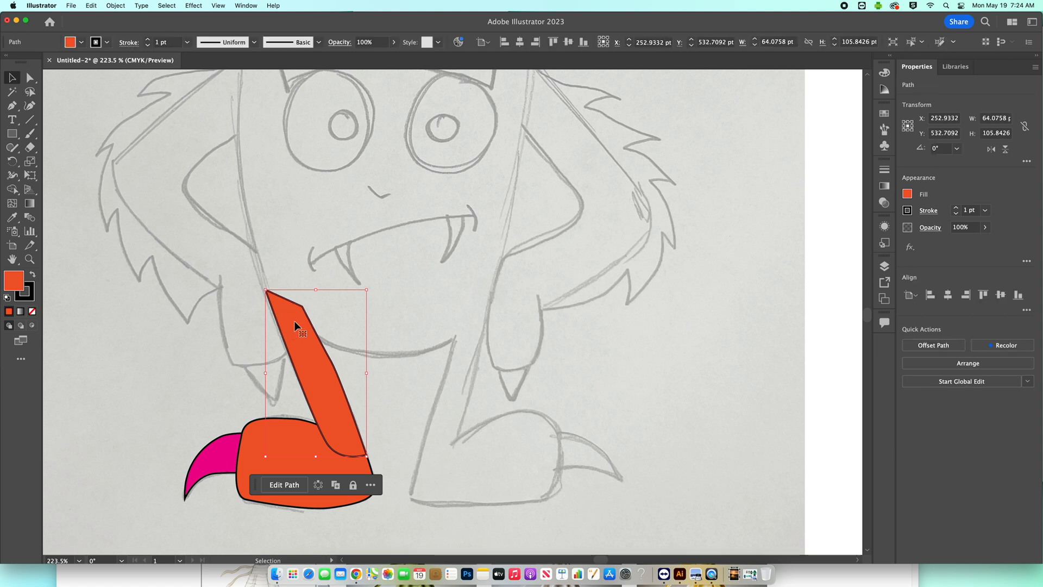
left_click(329, 505, "shift")
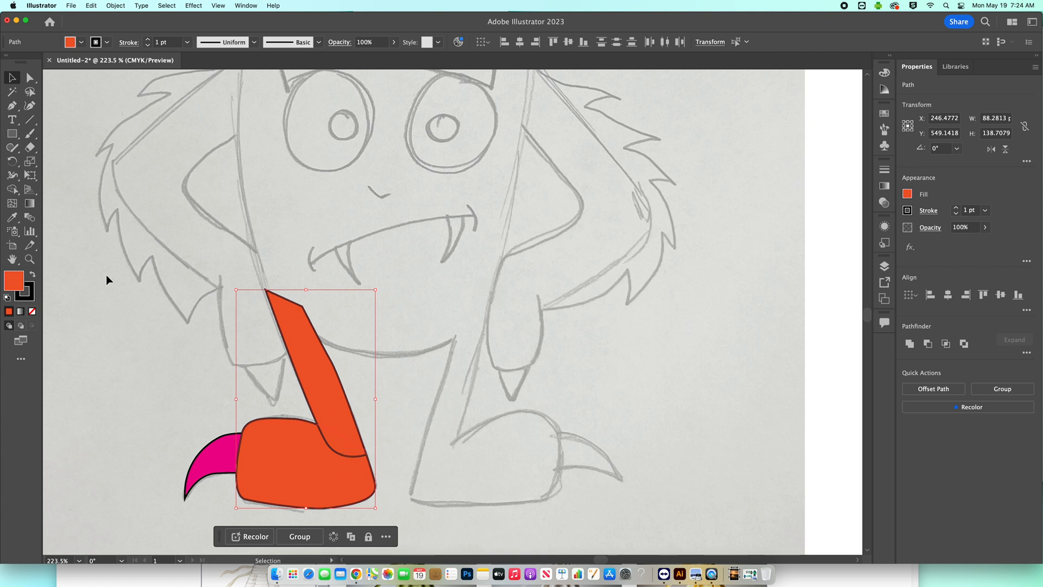
left_click_drag(12, 189, 85, 192)
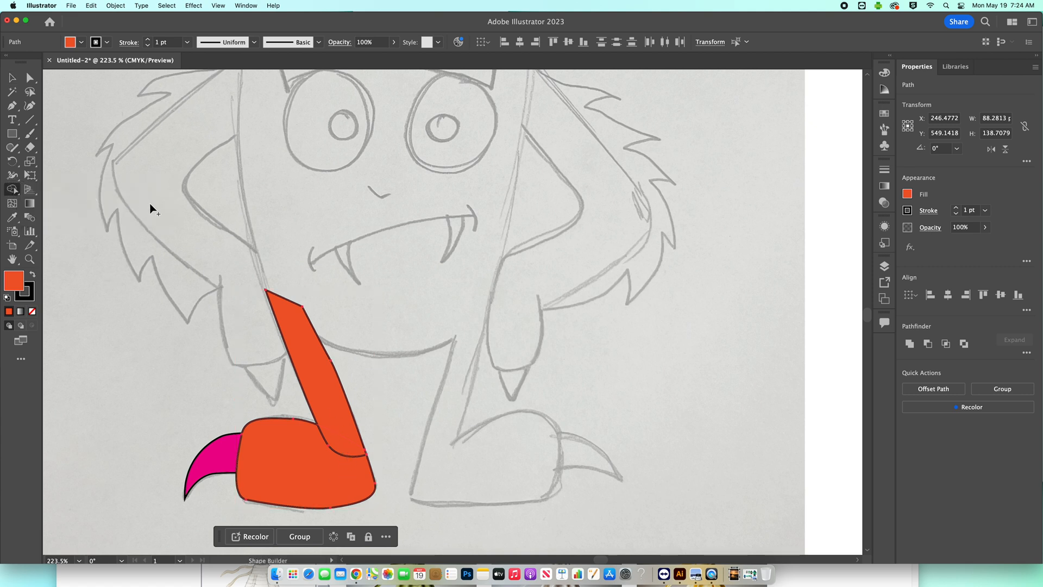
mouse_move(324, 382)
left_mouse_down()
mouse_move(336, 432)
mouse_move(309, 461)
mouse_move(383, 451)
left_mouse_up()
- Even out the contours of the merged leg and foot with the Smooth tool
mouse_move(12, 148)
left_mouse_down()
mouse_move(46, 146)
mouse_move(70, 175)
mouse_move(86, 175)
left_mouse_up()
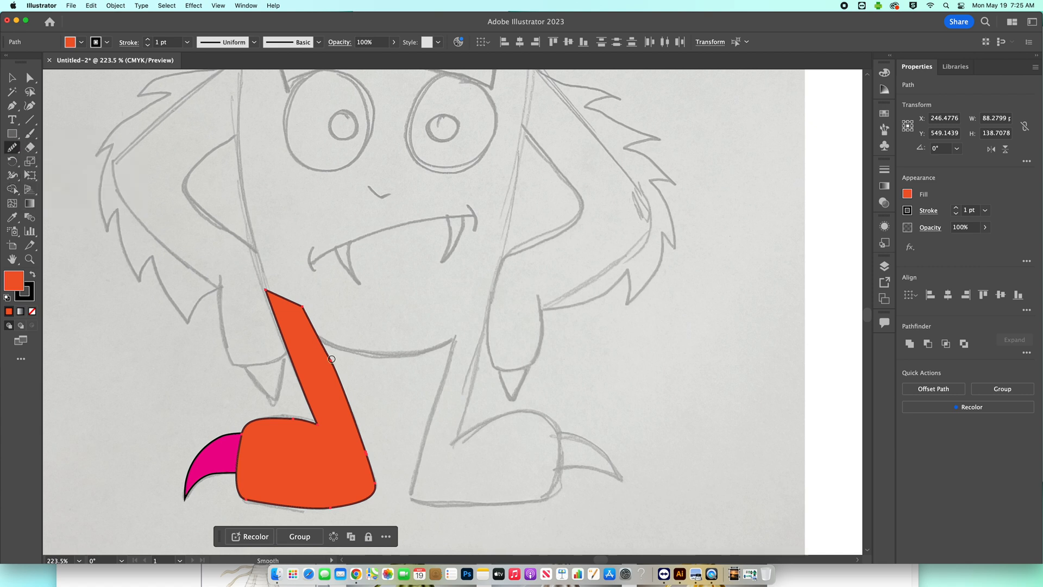
mouse_move(328, 357)
left_mouse_down()
mouse_move(376, 482)
mouse_move(340, 507)
mouse_move(271, 513)
left_mouse_up()
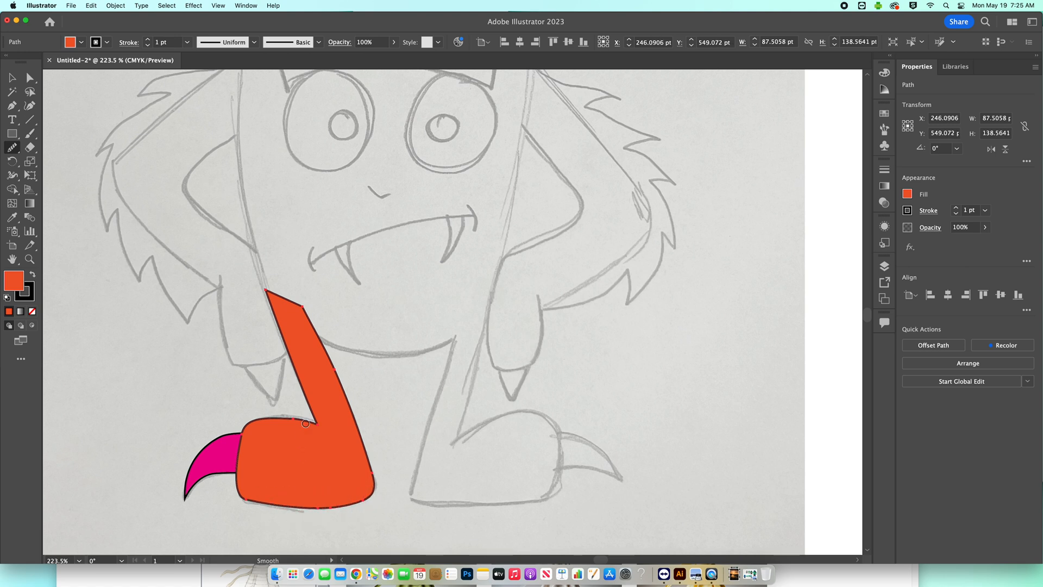
mouse_move(255, 426)
left_mouse_down()
mouse_move(286, 421)
mouse_move(254, 425)
mouse_move(238, 467)
mouse_move(265, 465)
mouse_move(287, 506)
mouse_move(262, 503)
mouse_move(331, 507)
mouse_move(372, 491)
left_mouse_up()
left_click_drag(317, 334, 362, 431)
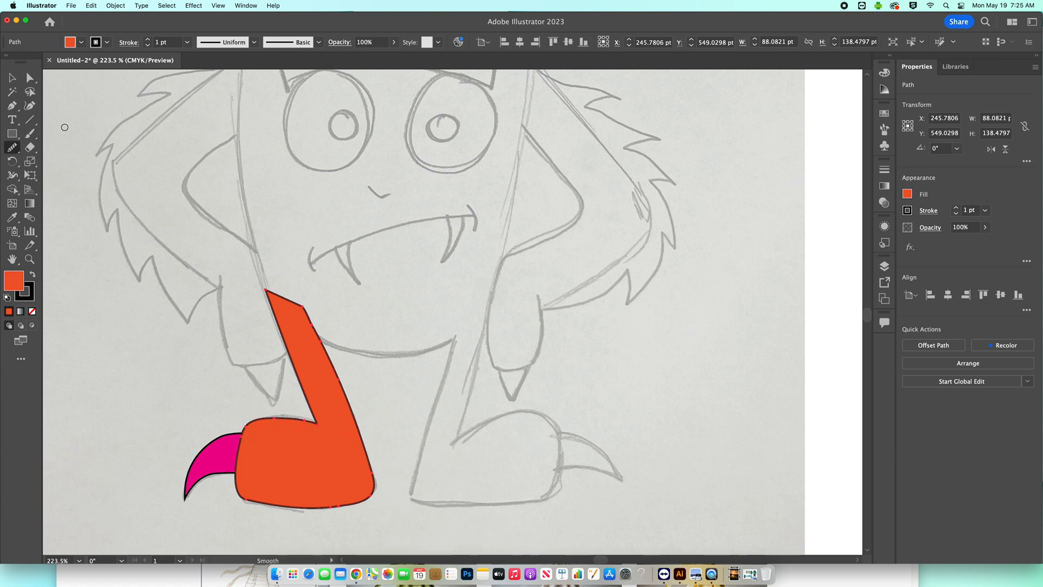
- Duplicate the merged left leg and foot and place the copy over the sketched right leg
left_click(12, 79)
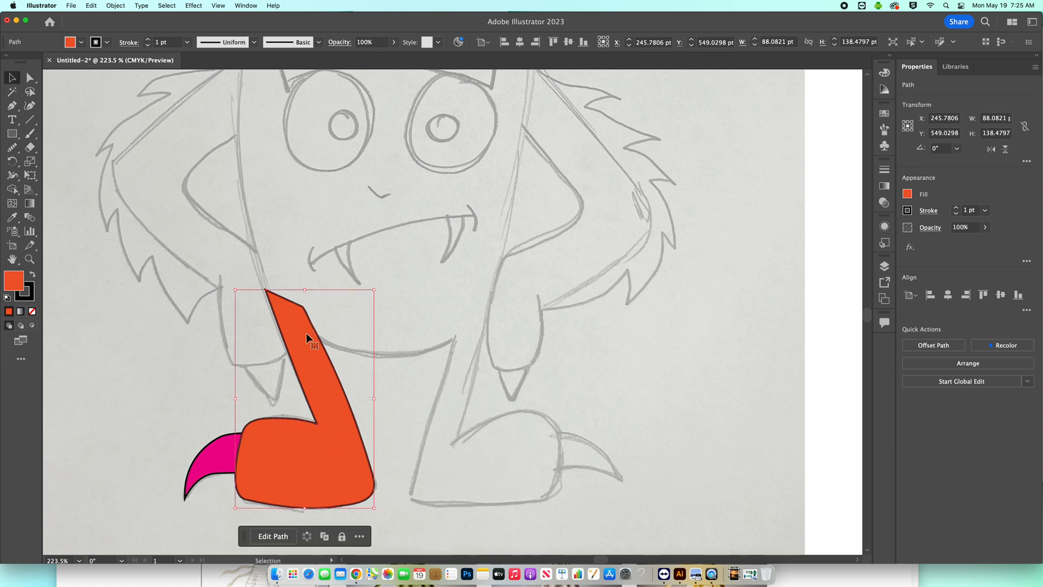
left_click(90, 5)
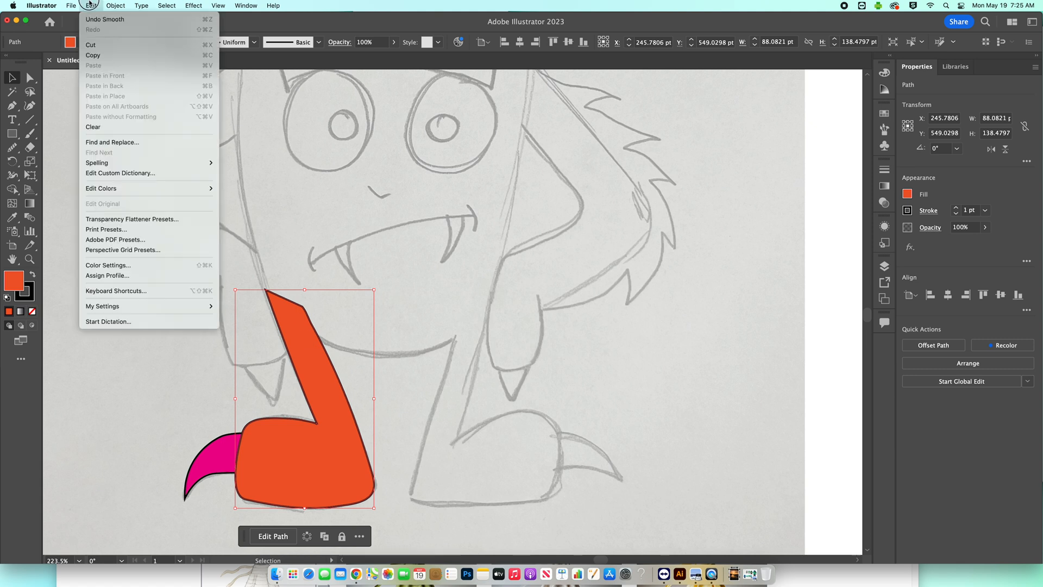
left_click(111, 56)
left_click(91, 5)
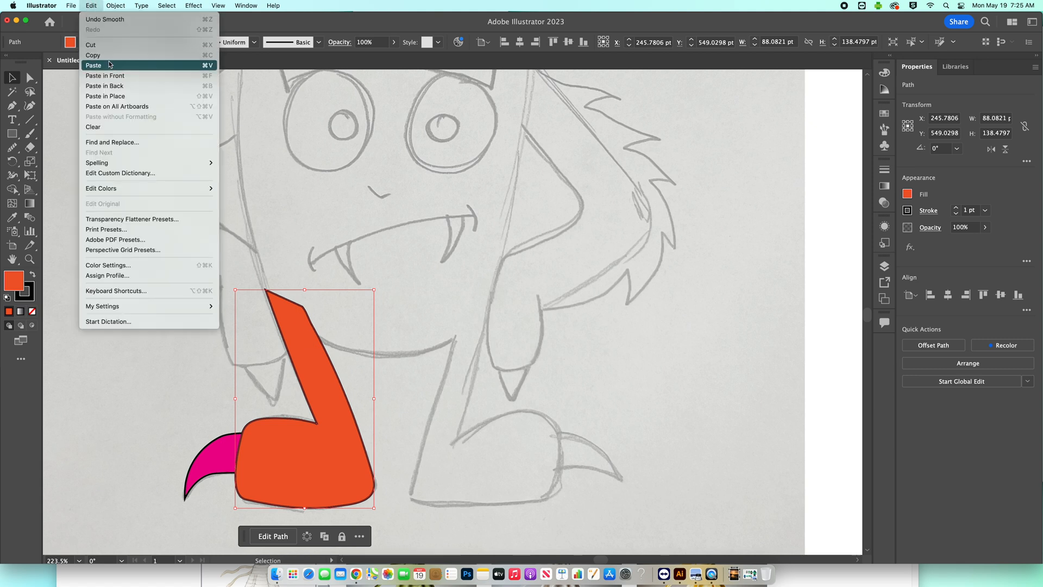
left_click(110, 66)
left_click_drag(431, 346, 461, 430)
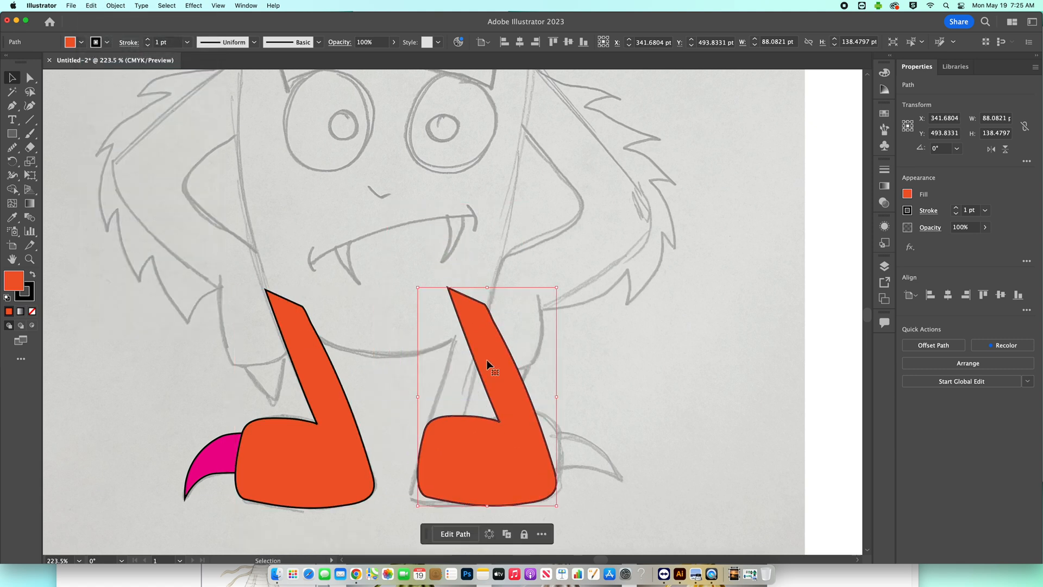
- Reflect the copied leg across the vertical axis so its foot faces outward
left_click(13, 161)
left_click_drag(13, 161, 60, 176)
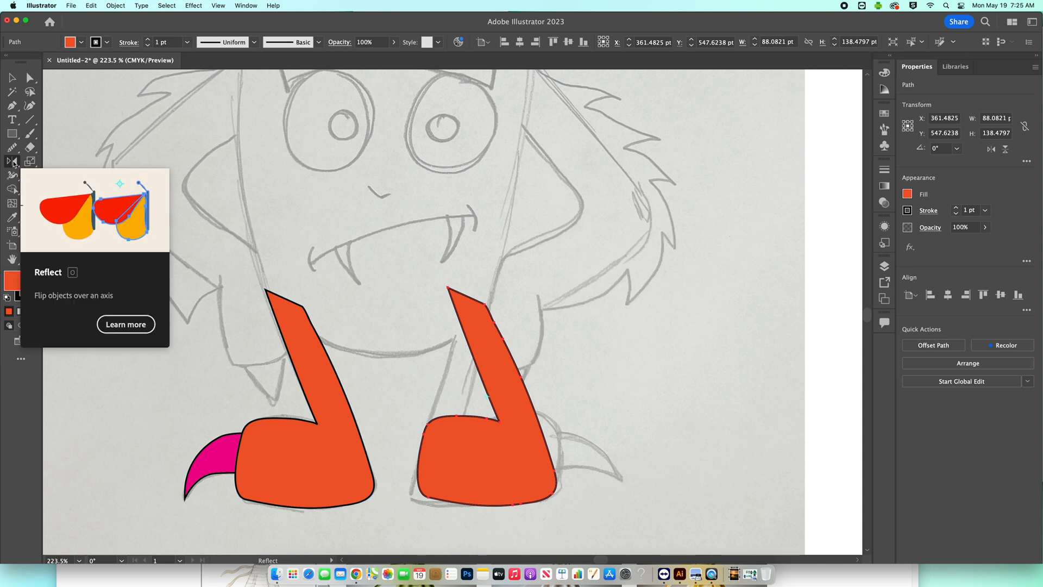
double_click(13, 162)
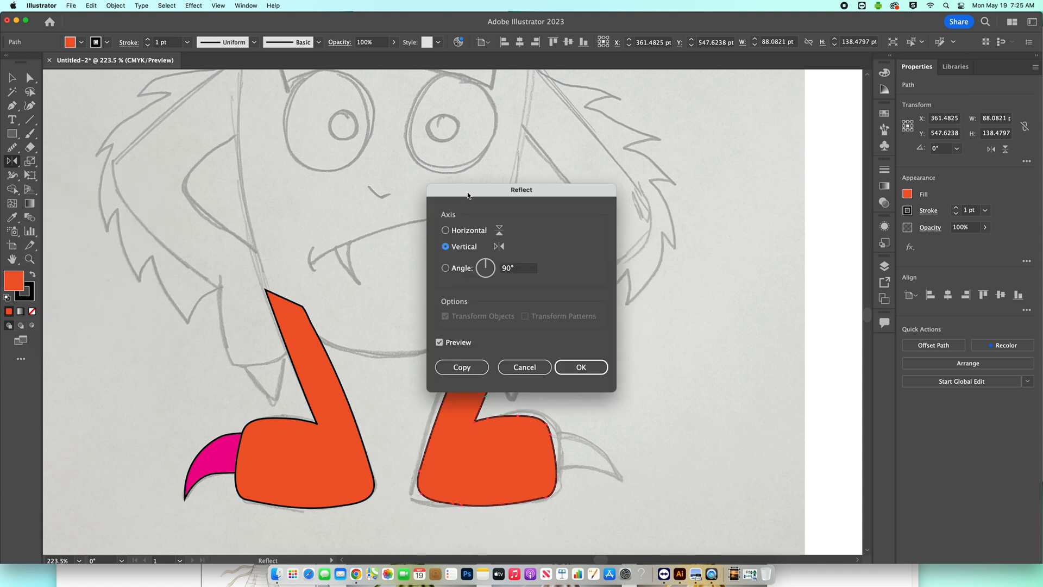
left_click_drag(468, 196, 624, 181)
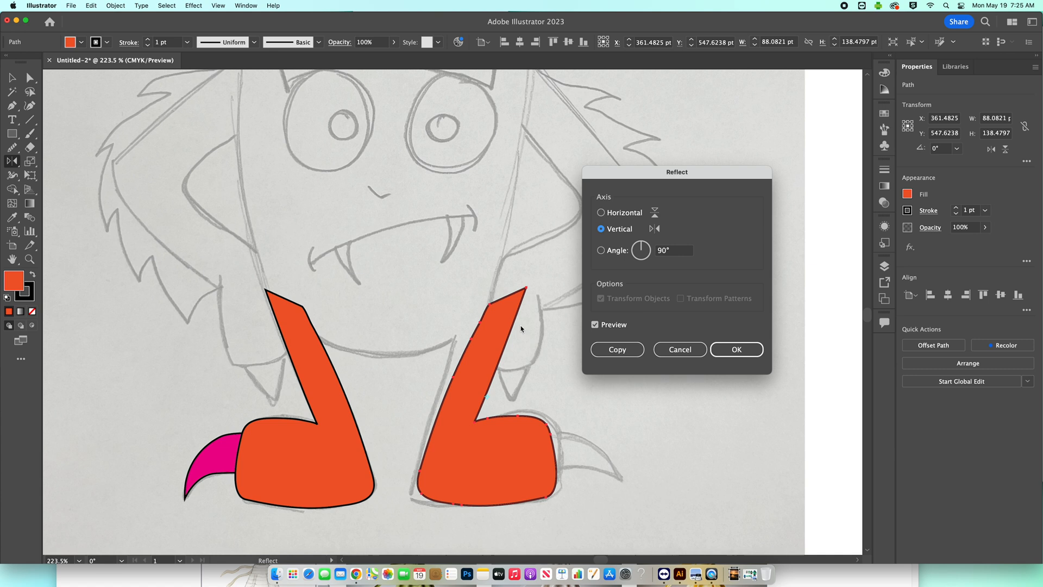
left_click(729, 349)
- Rotate the mirrored leg slightly counterclockwise and shift it to line up with the sketched right leg
left_click(12, 77)
left_click_drag(483, 342, 479, 343)
left_click_drag(551, 285, 542, 275)
left_click_drag(496, 333, 485, 328)
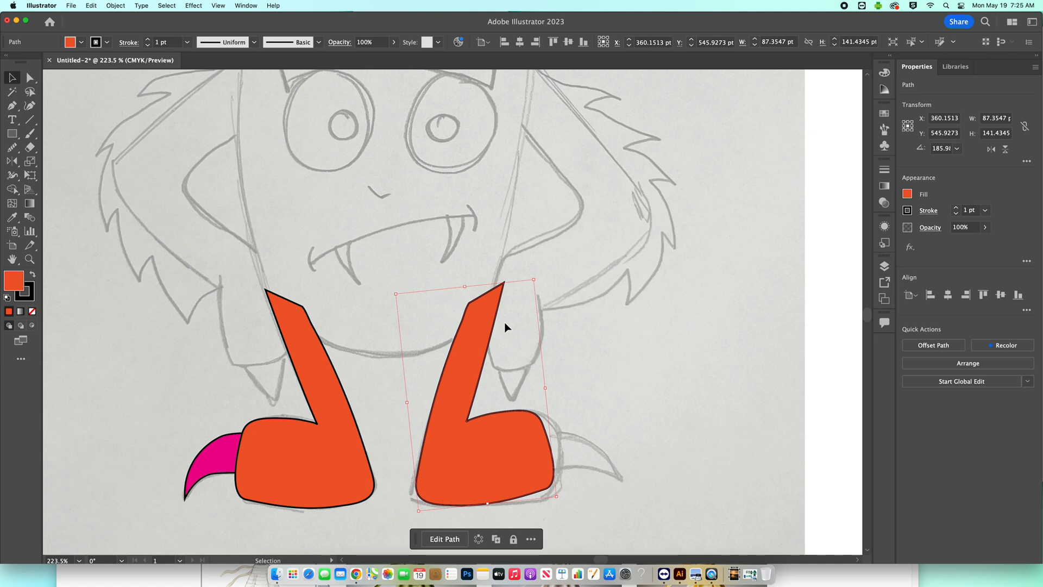
- Adjust the right leg's individual anchor points at the upper end and around the foot to fit the sketch outline
left_click(30, 78)
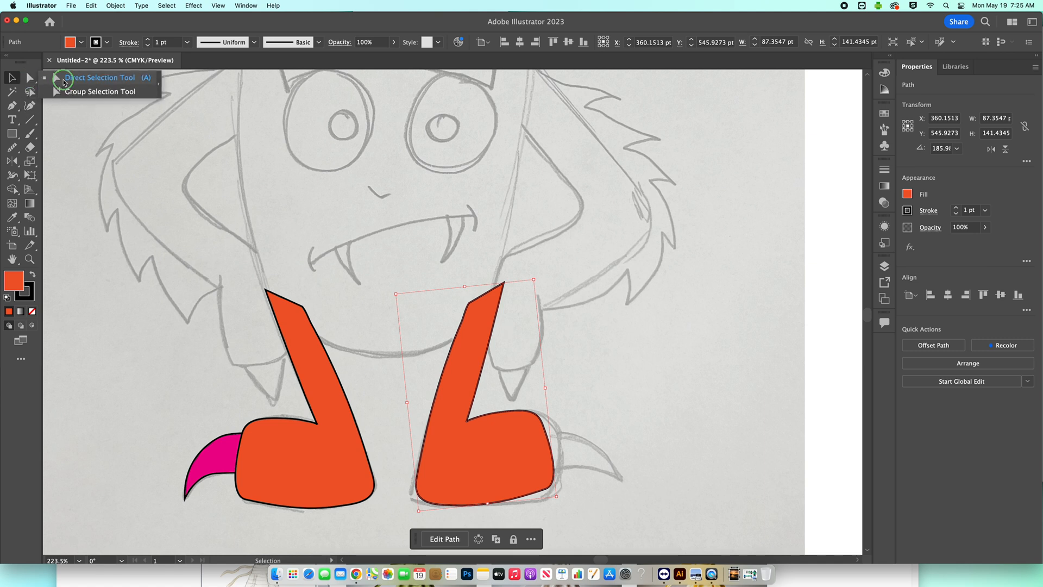
left_click_drag(504, 284, 463, 296)
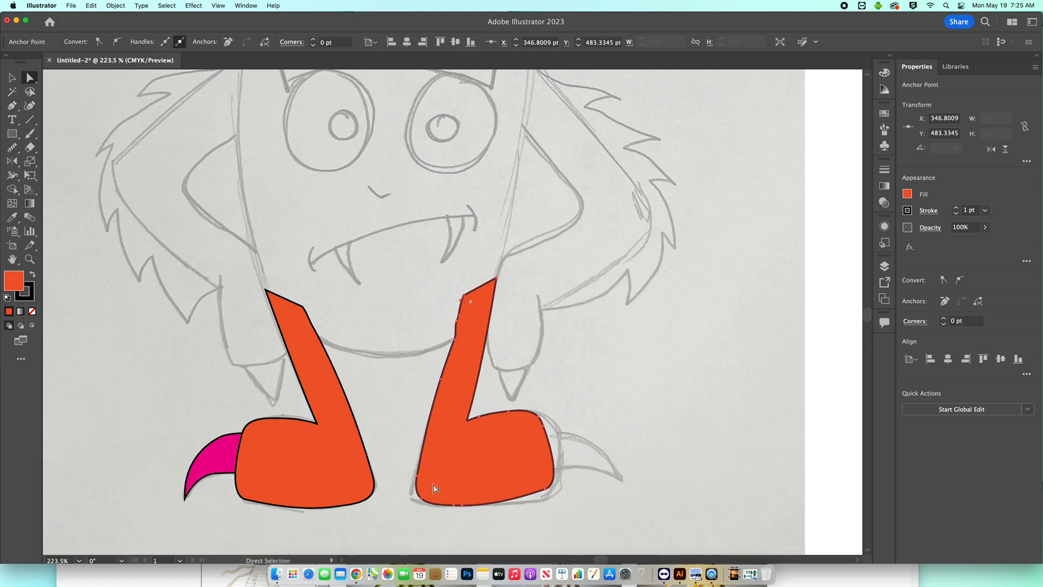
mouse_move(416, 494)
left_mouse_down()
mouse_move(428, 509)
mouse_move(418, 500)
left_mouse_up()
left_click_drag(546, 490, 550, 497)
left_click_drag(543, 427, 560, 433)
left_click(574, 391)
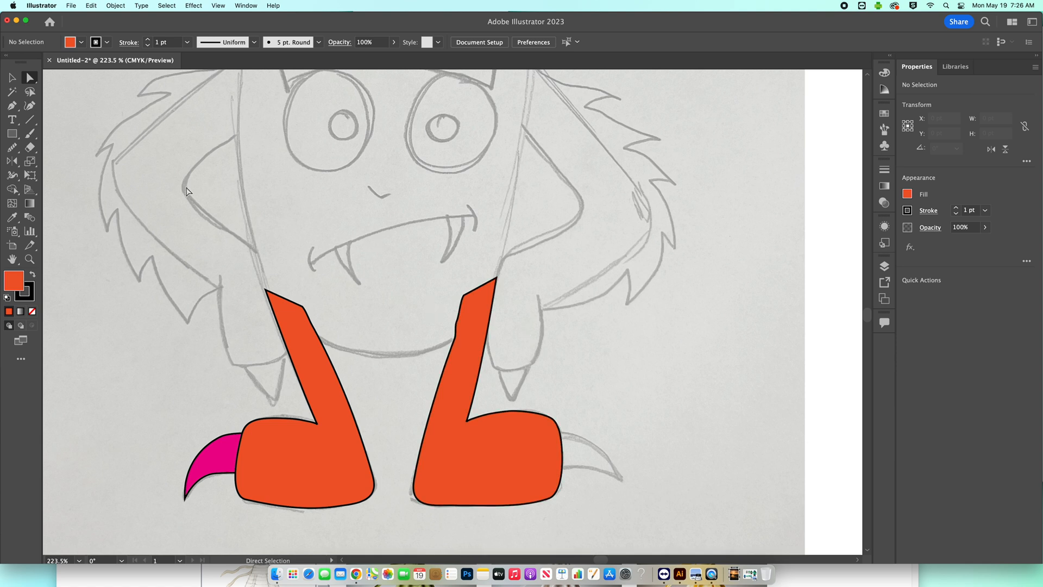
- Draw three overlapping practice rectangles, about 45 × 47, 29 × 31 and 40 × 24 pt, and two overlapping hexagons beside the monster's left arm
left_click_drag(168, 170, 322, 198)
key("m")
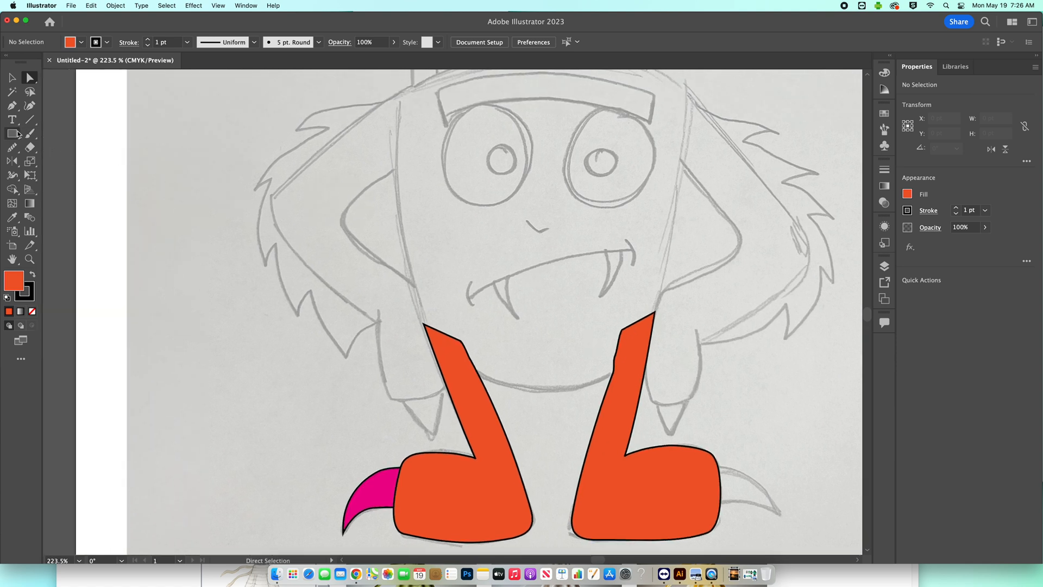
left_click_drag(165, 169, 235, 243)
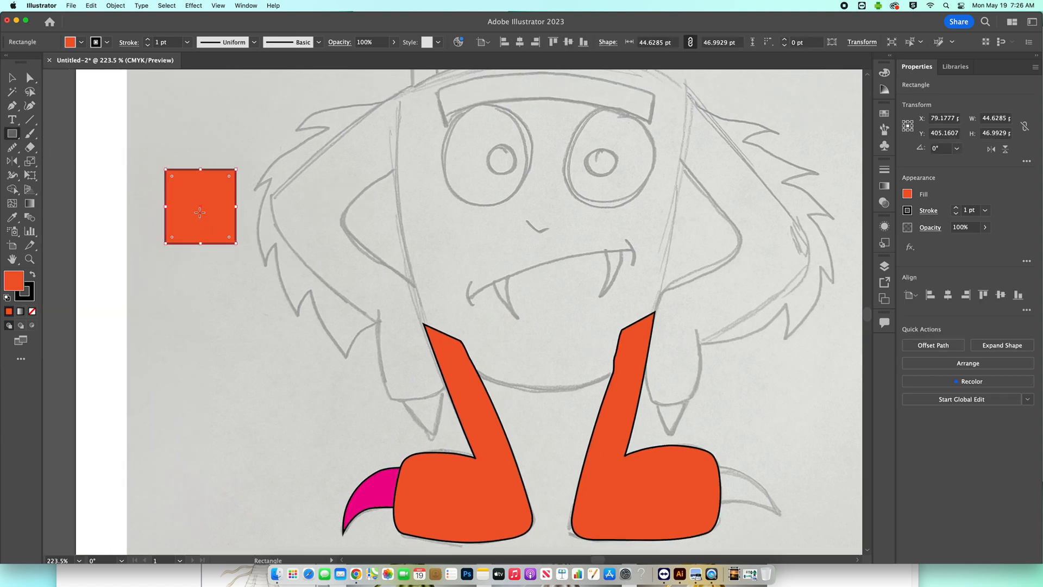
mouse_move(179, 127)
left_mouse_down()
mouse_move(225, 176)
mouse_move(247, 231)
mouse_move(265, 230)
left_mouse_up()
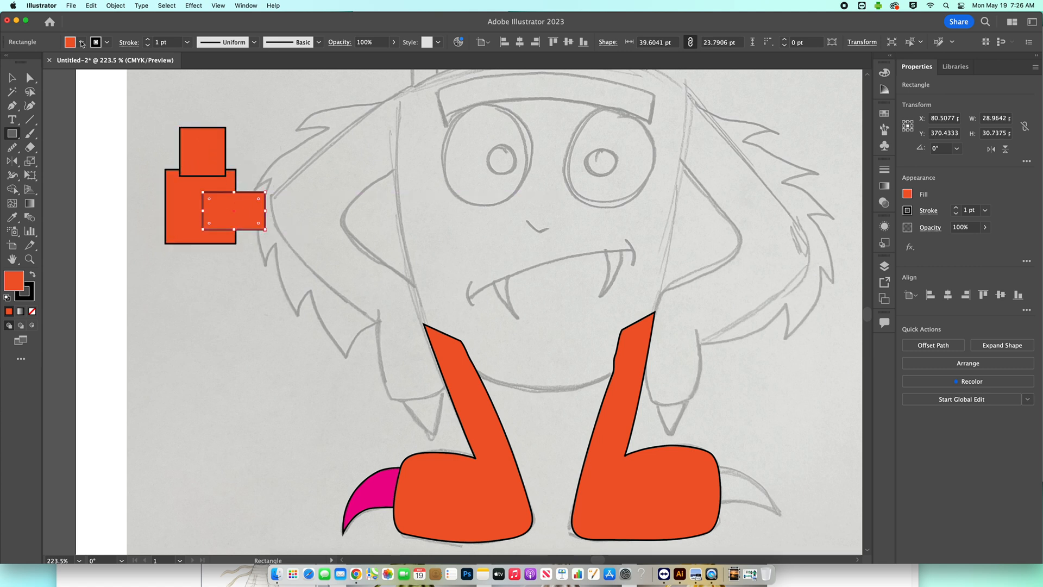
left_click_drag(12, 133, 60, 175)
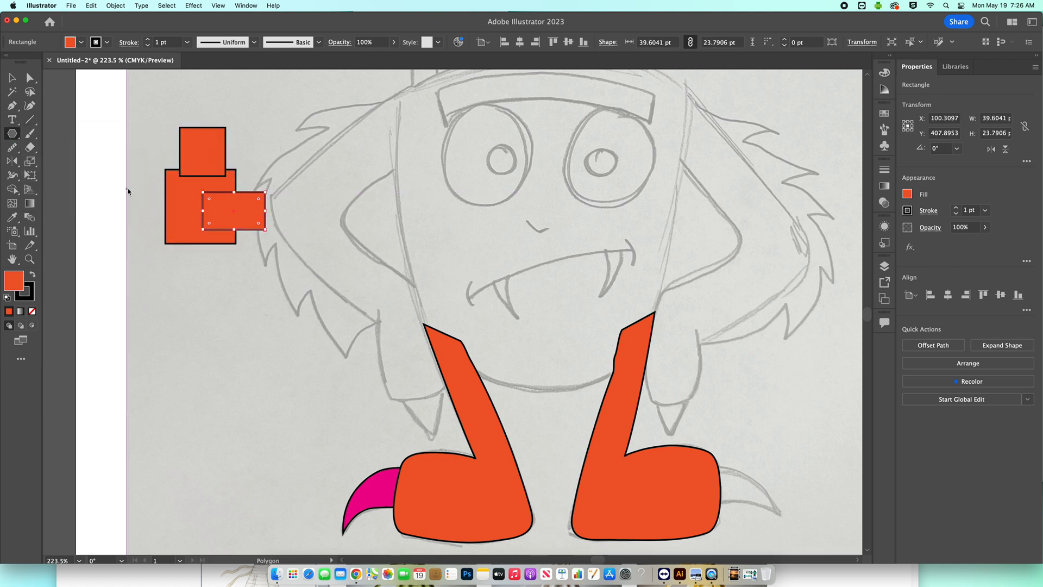
left_click_drag(147, 216, 95, 228)
left_click_drag(140, 130, 184, 162)
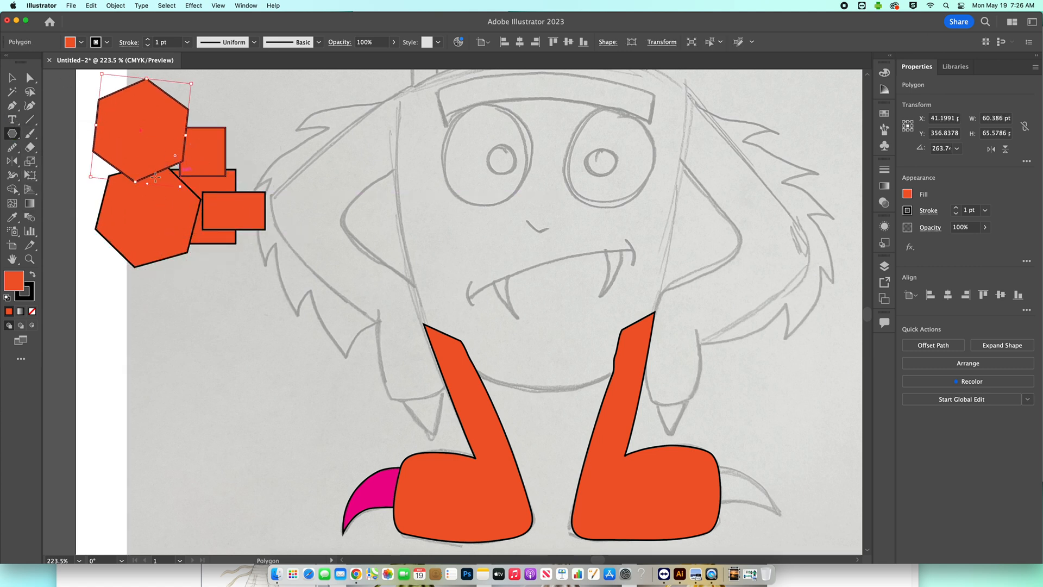
- Select all the practice shapes and merge the two hexagons and the upper square with the Shape Builder tool
left_click(12, 77)
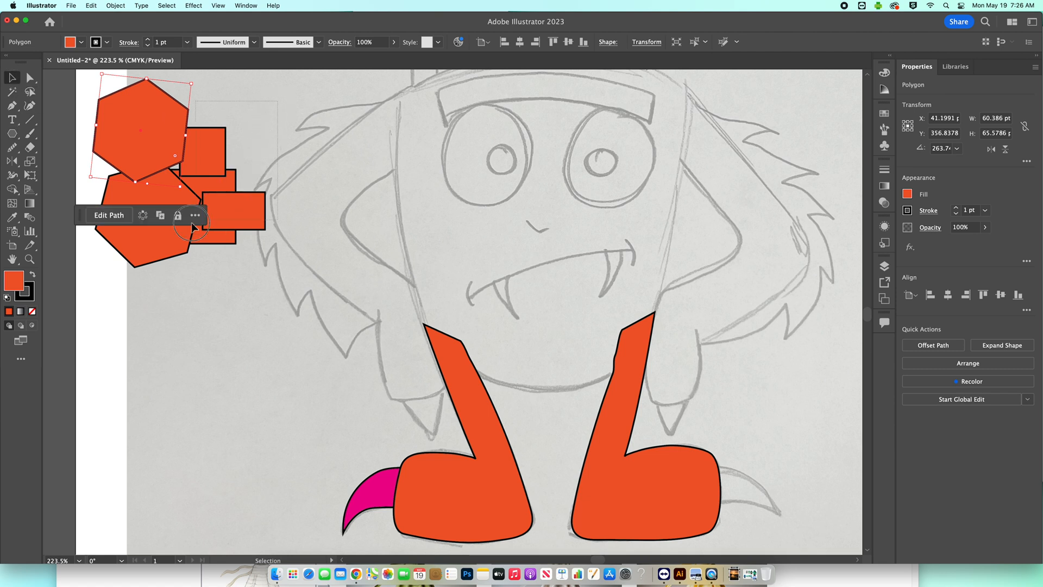
key("super+a")
left_click_drag(12, 189, 62, 194)
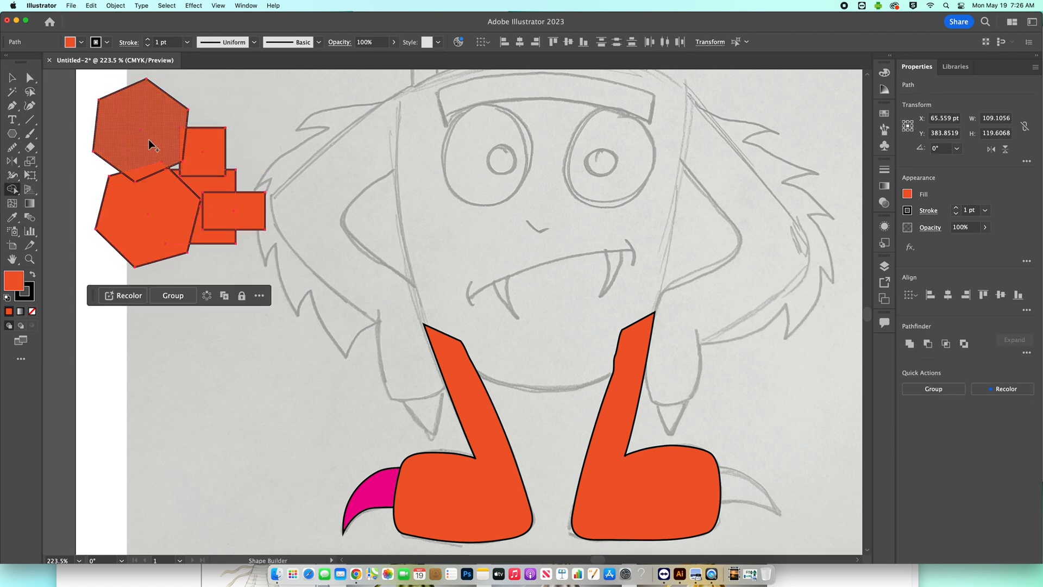
key("super")
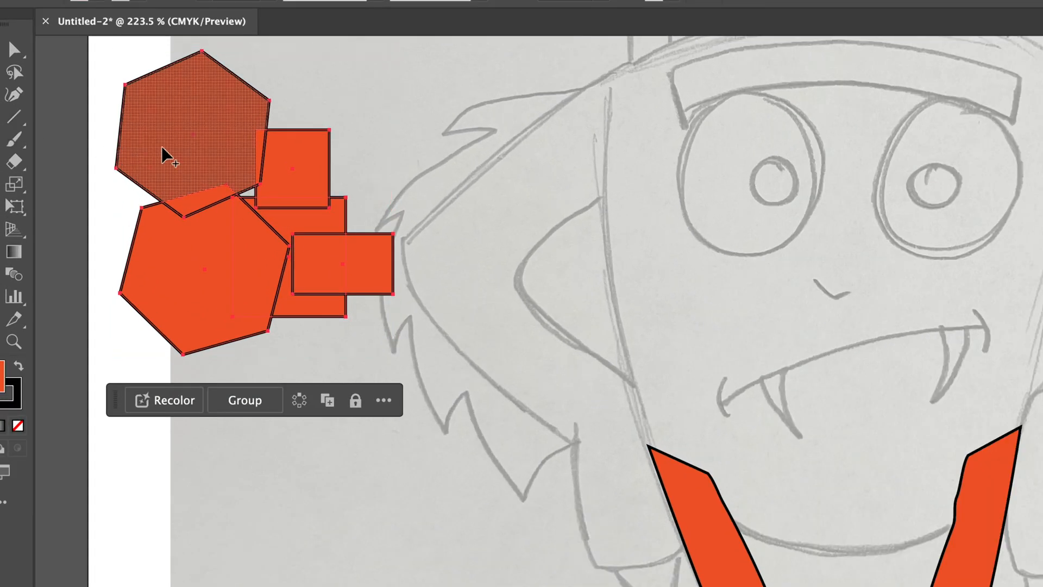
mouse_move(124, 141)
left_mouse_down()
mouse_move(201, 268)
mouse_move(260, 261)
left_mouse_up()
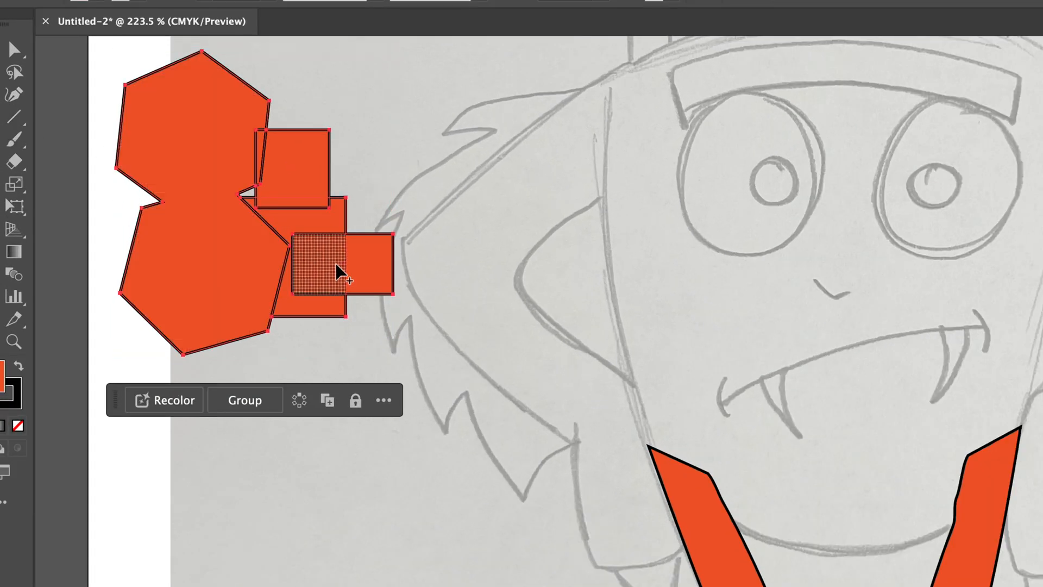
left_click_drag(260, 170, 290, 174)
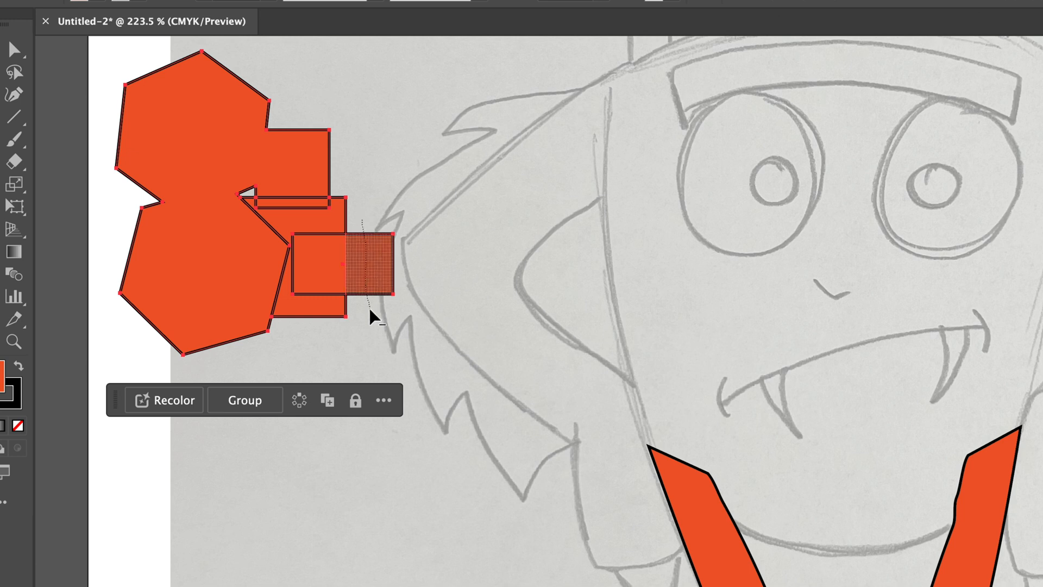
- Cut off the small rectangle's protruding end, merge its remainder into the large square, and remove the overlap strip below the upper square
left_click(371, 289, "alt")
left_click_drag(313, 302, 322, 250)
left_click(296, 205, "alt")
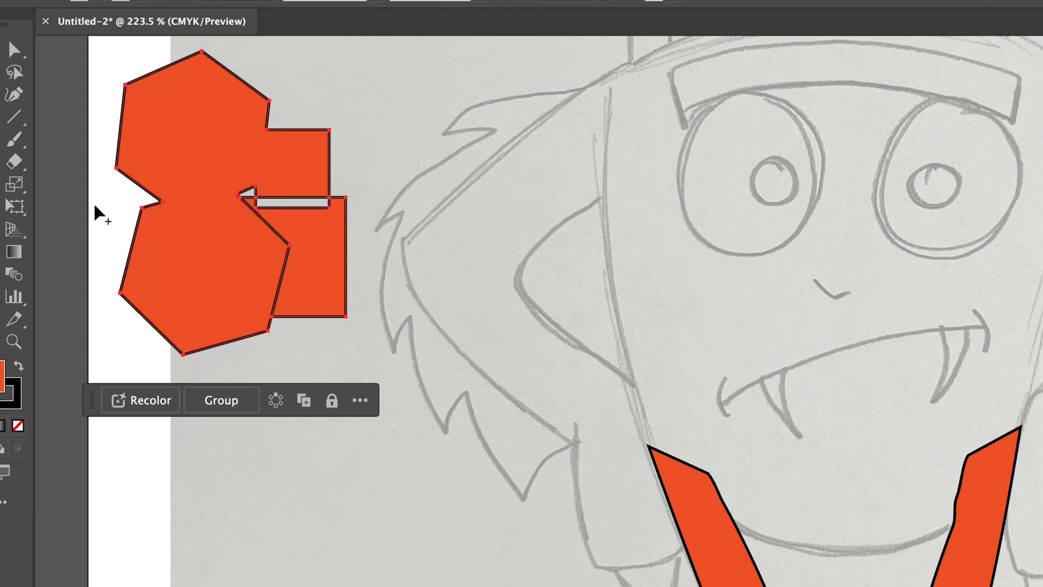
- Delete the practice shapes beside the monster
key("v")
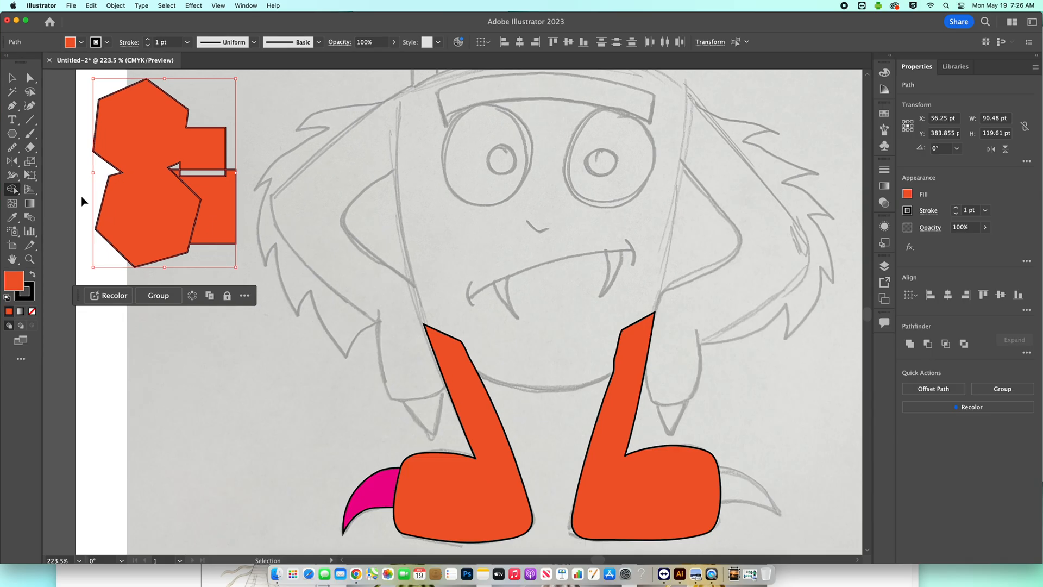
key("shift+m")
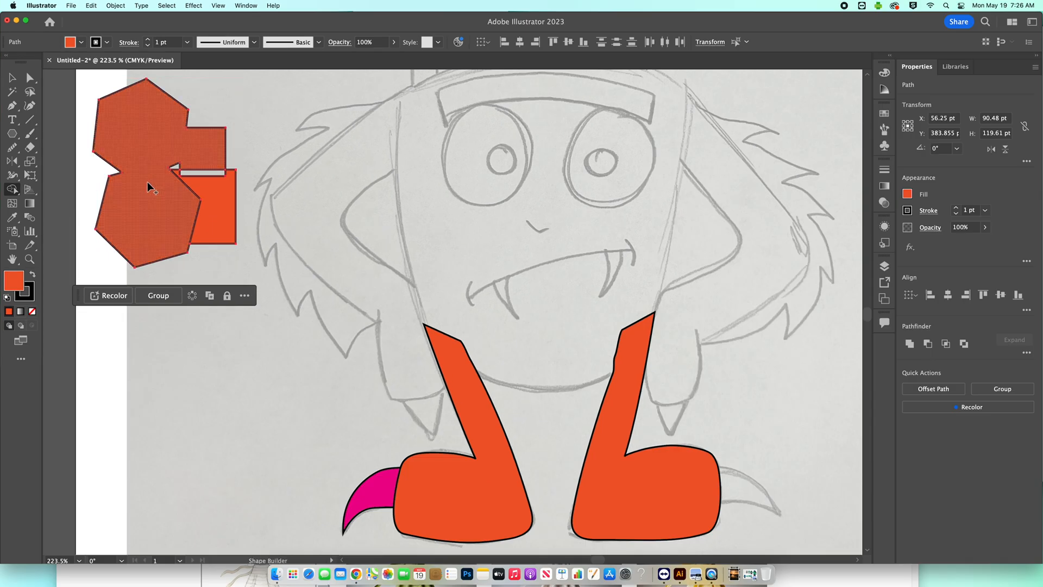
key("BackSpace")
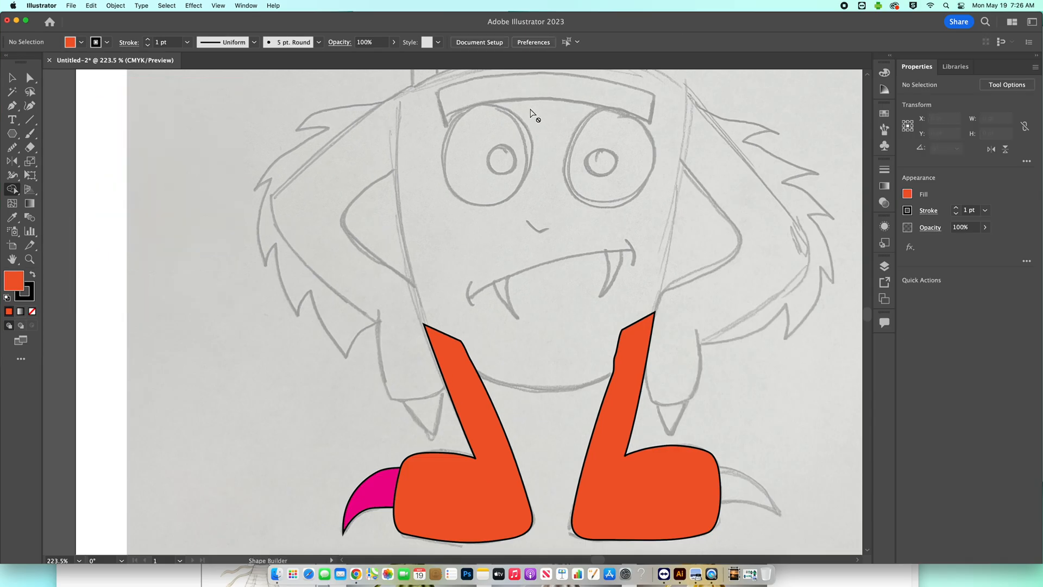